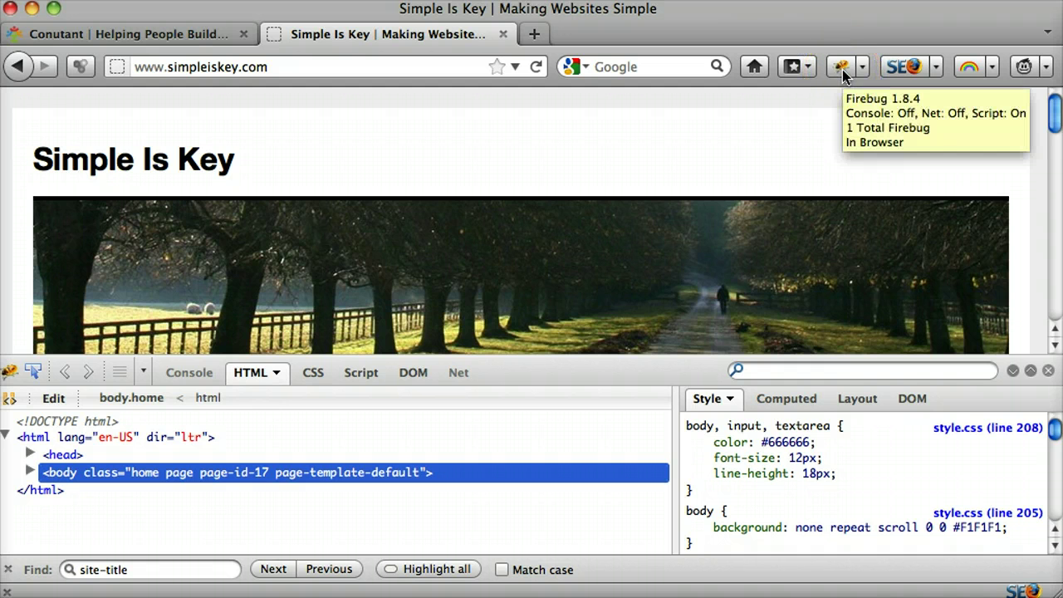
Step: Scroll the Simple Is Key home page with Firebug's HTML panel open
scroll(525, 199, down, 2)
scroll(525, 199, up, 2)
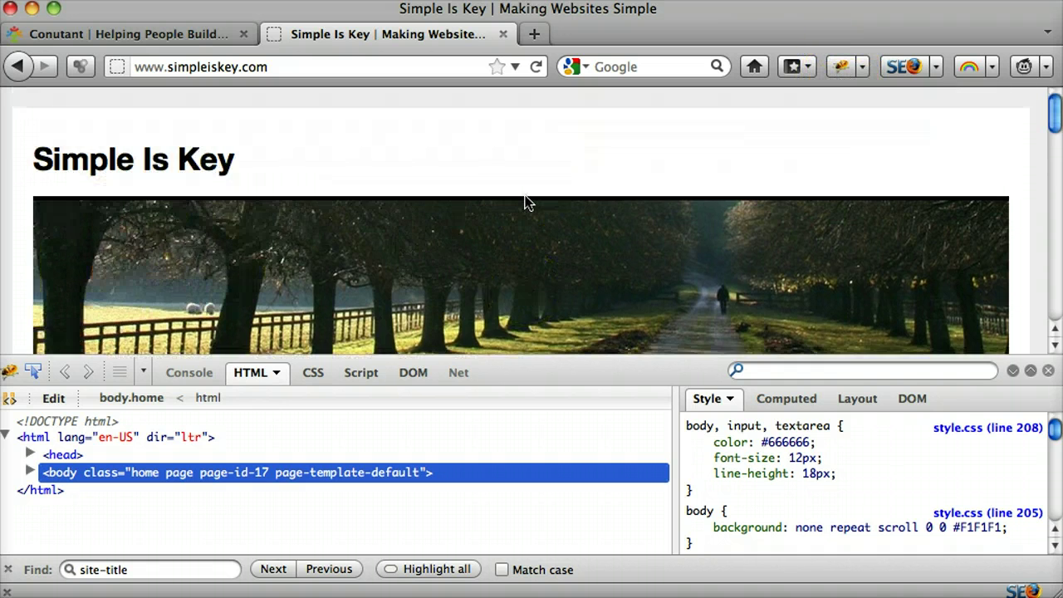
Step: Inspect the site title, selecting its h1 site-title element and link in the HTML panel
click(36, 372)
click(169, 162)
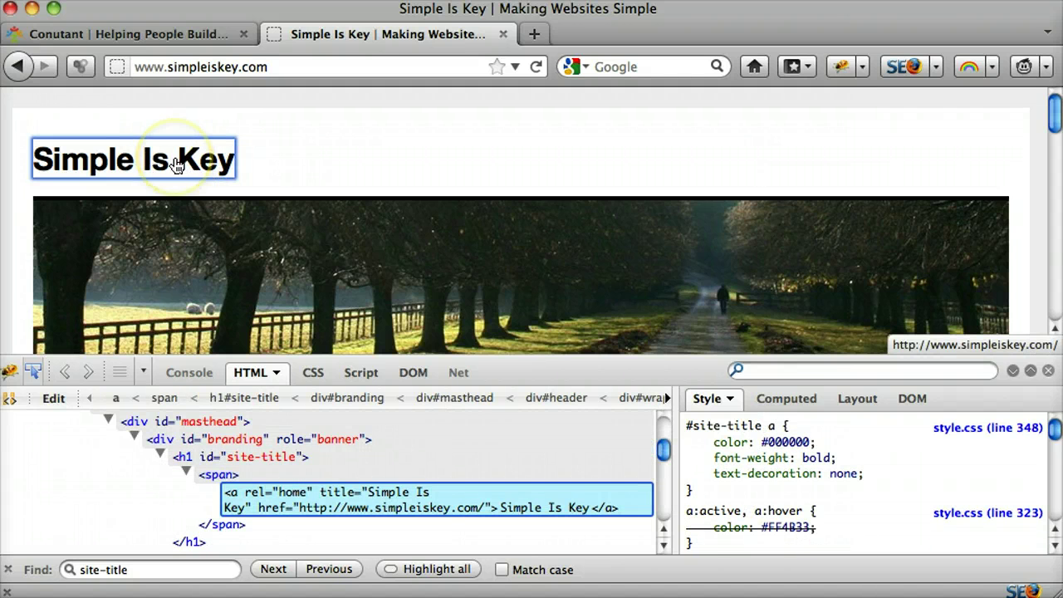
click(174, 164)
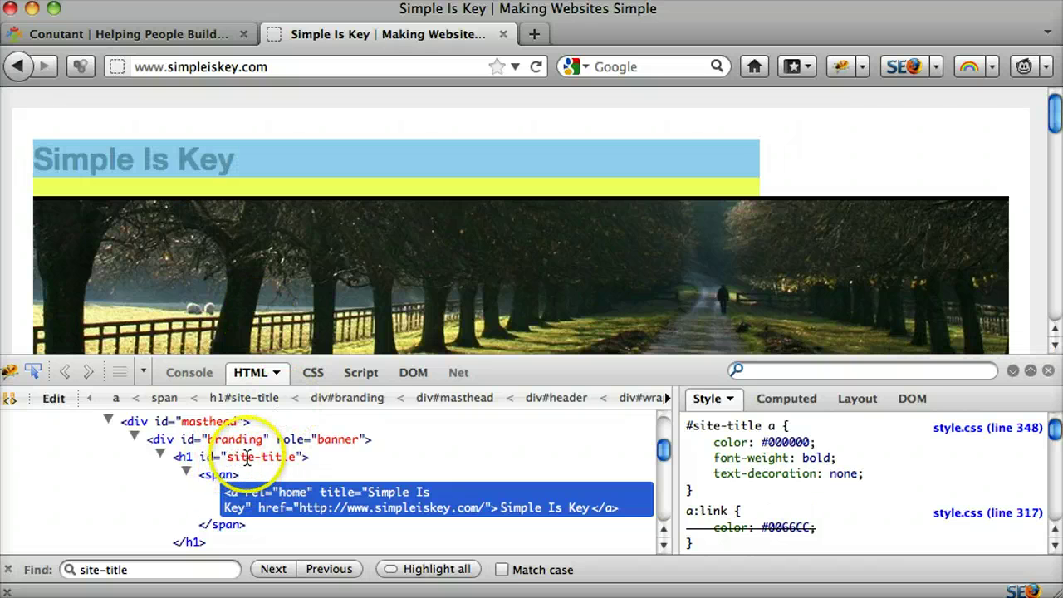
click(247, 456)
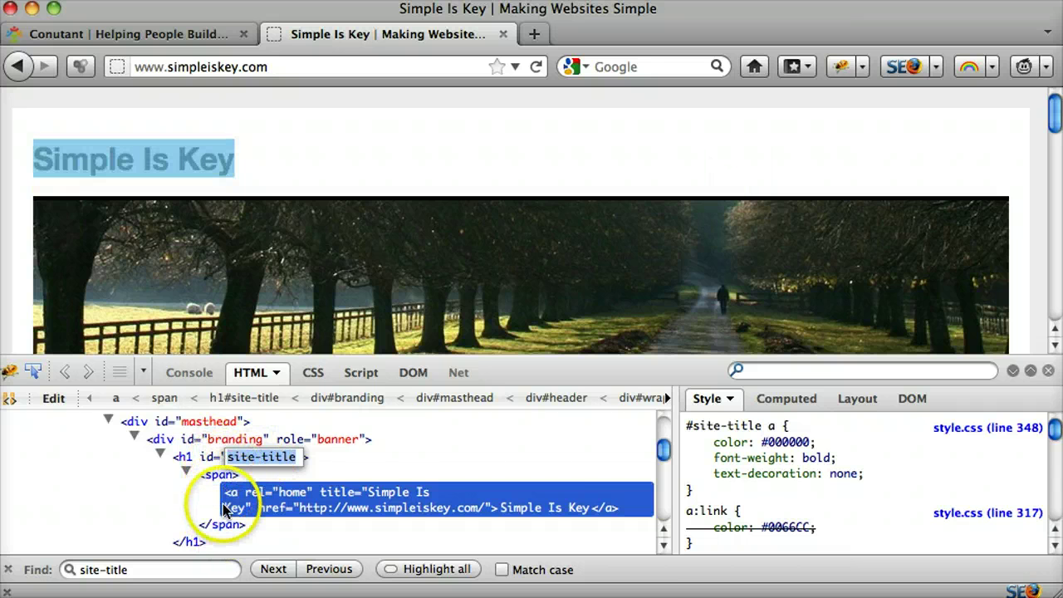
Step: Change the site title link text to 'Hello' in the live markup
click(528, 508)
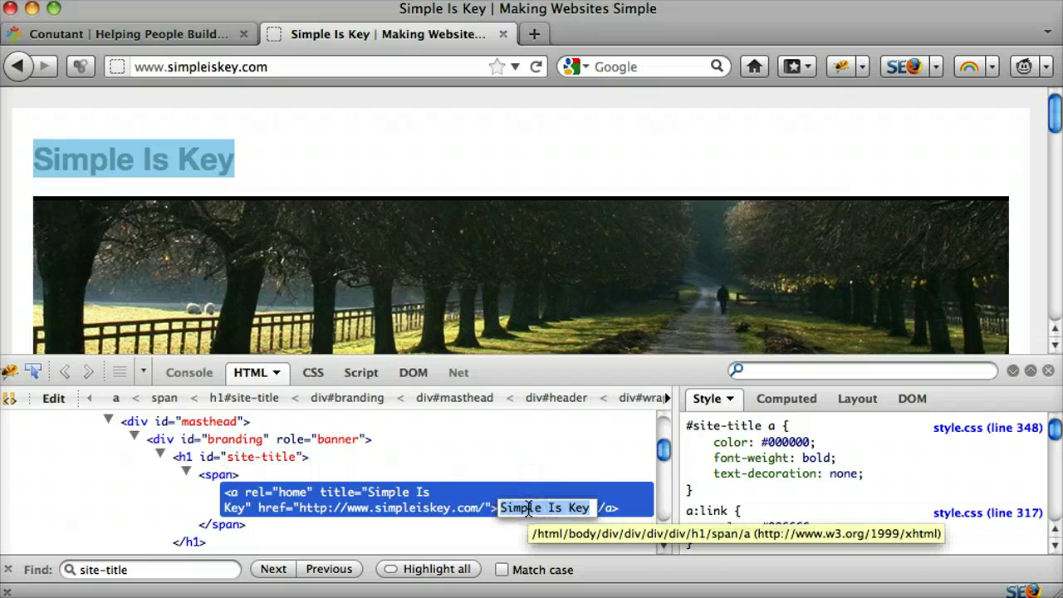
text(Hello)
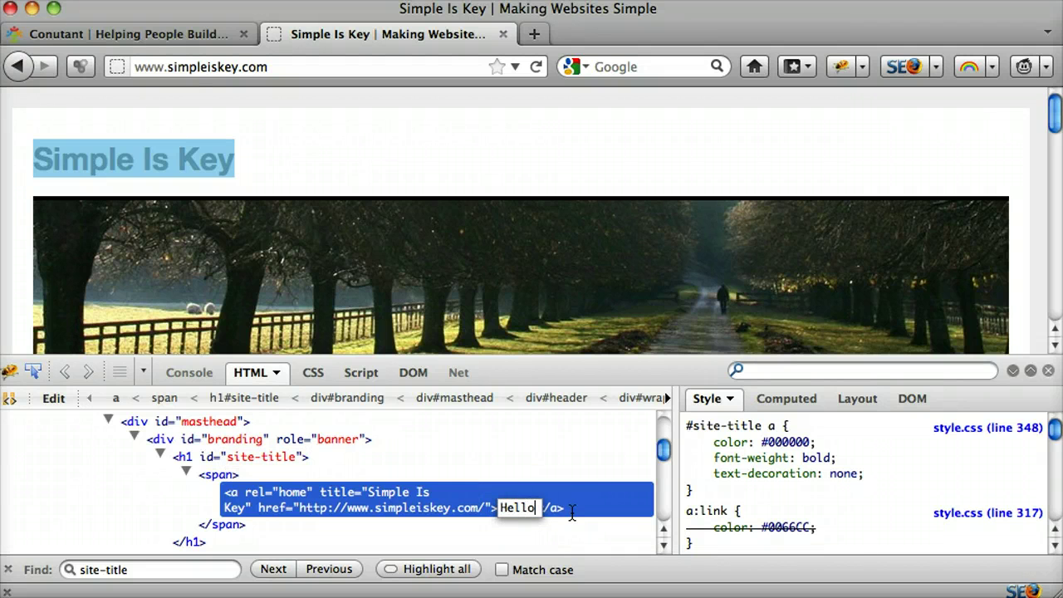
click(584, 488)
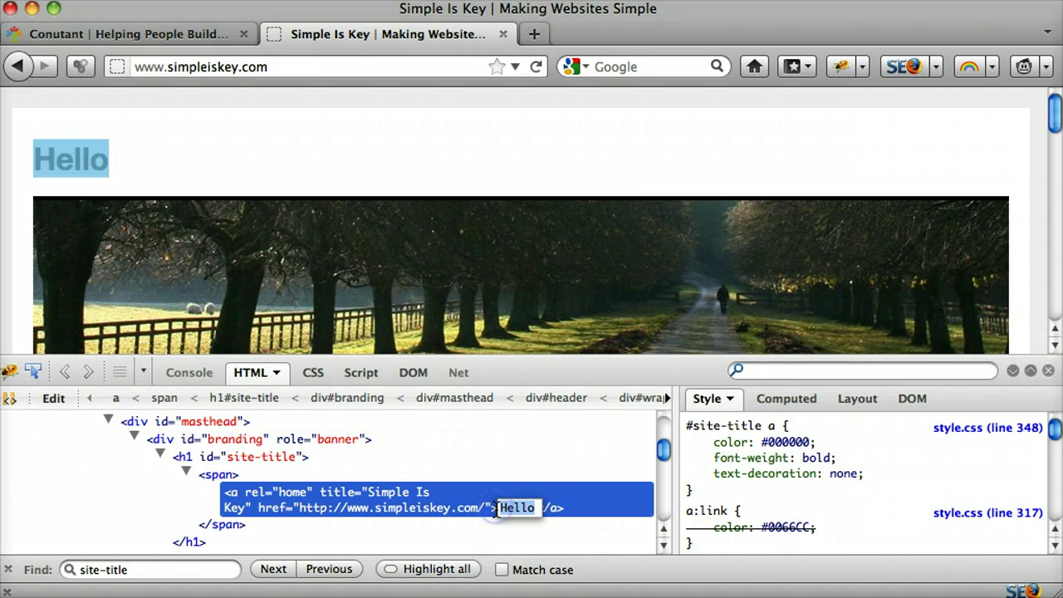
click(541, 452)
click(541, 508)
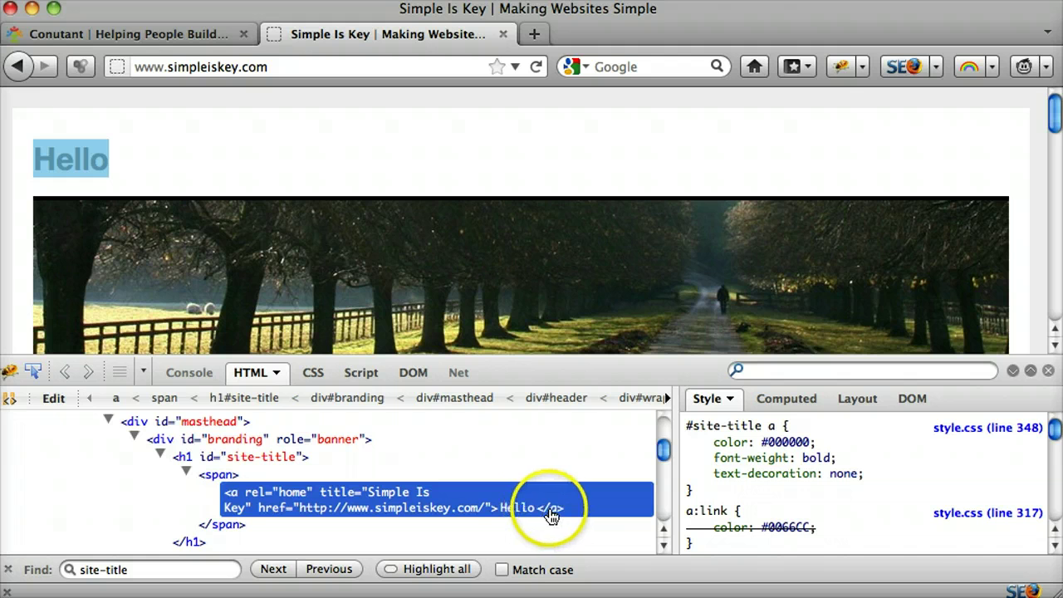
Step: Change the title link text to 'Image Here!', then open the home page in a new tab
click(523, 509)
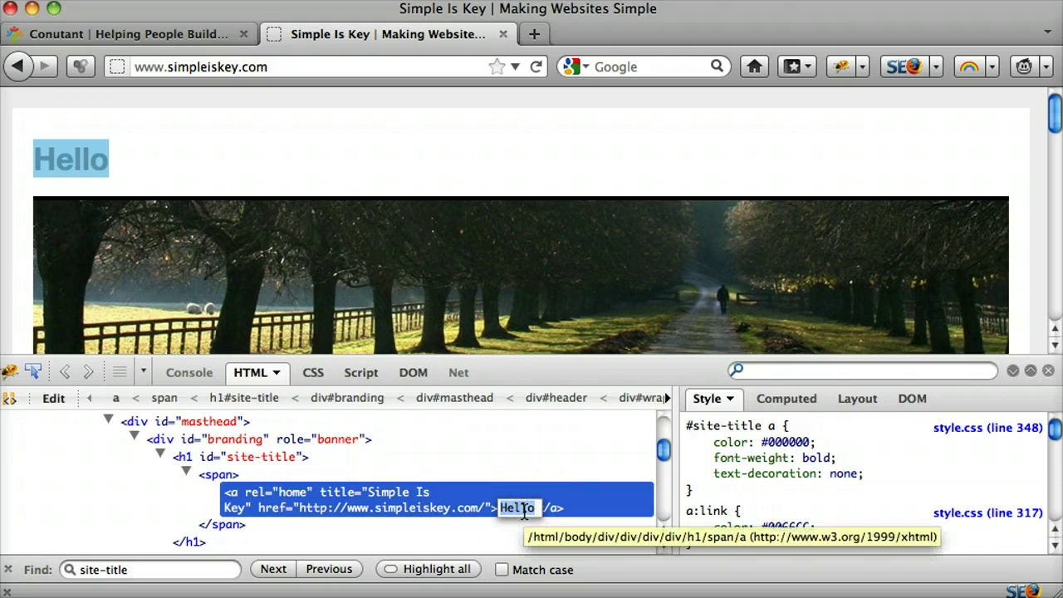
text(Im)
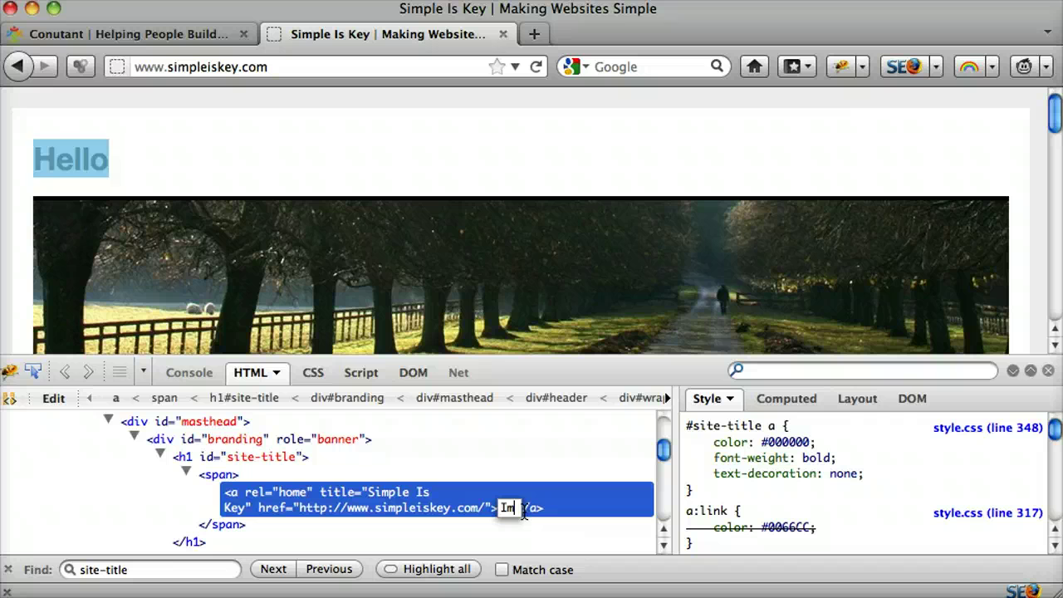
text(age Here!)
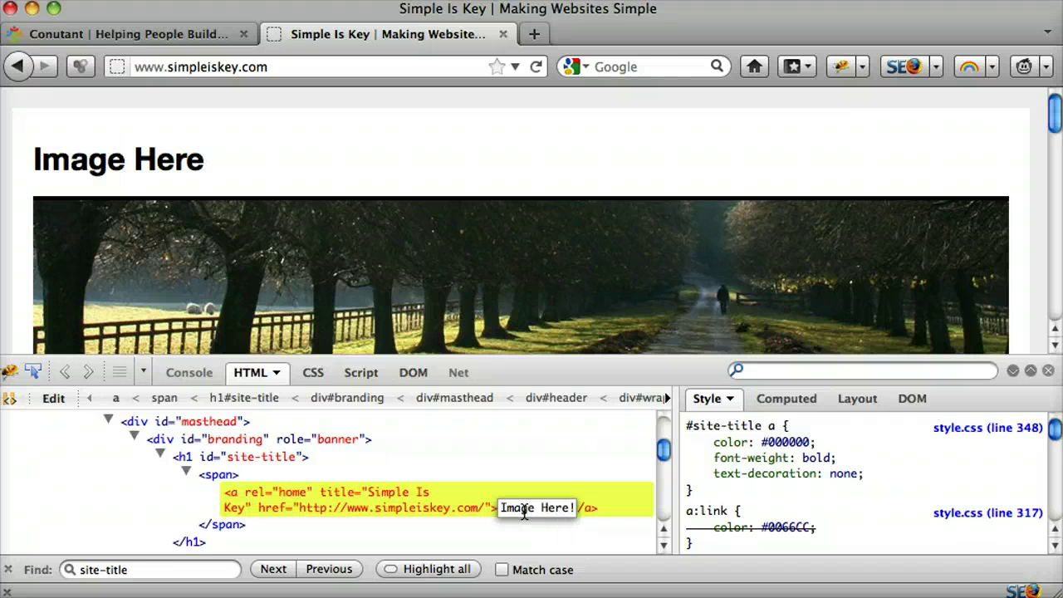
click(598, 469)
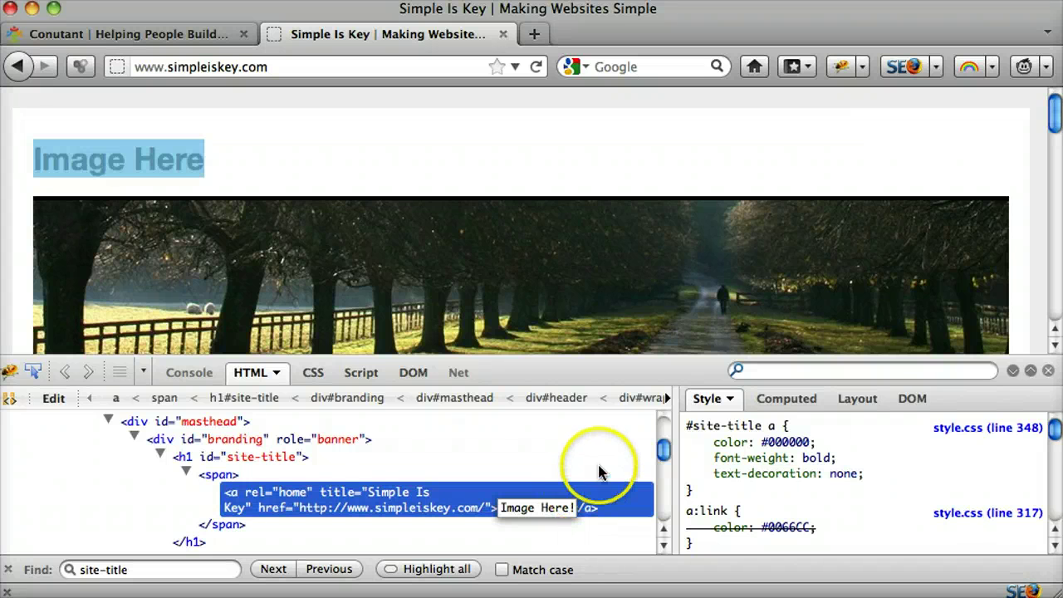
click(519, 515)
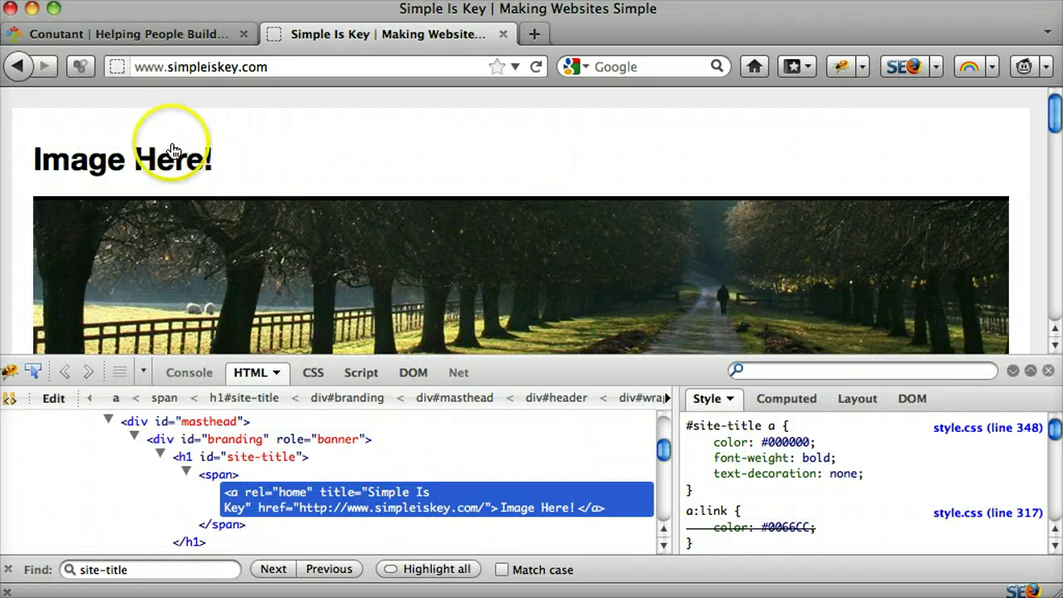
middle_click(162, 162)
Step: Load simpleiskey.com/wp-admin in the new tab
click(639, 37)
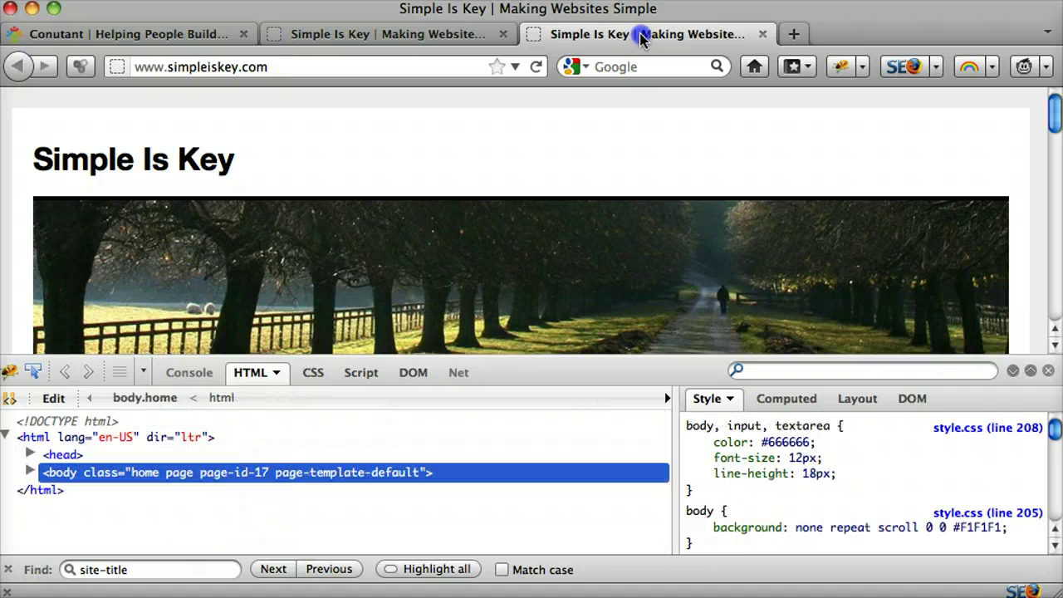
click(309, 73)
click(321, 75)
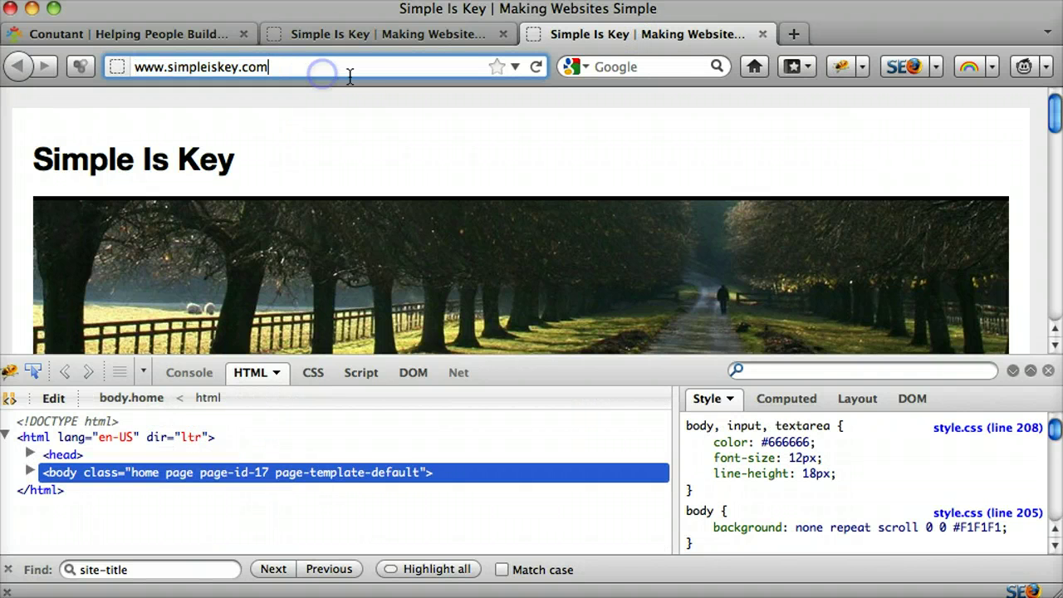
text(/wp-adm)
text(in)
key(Return)
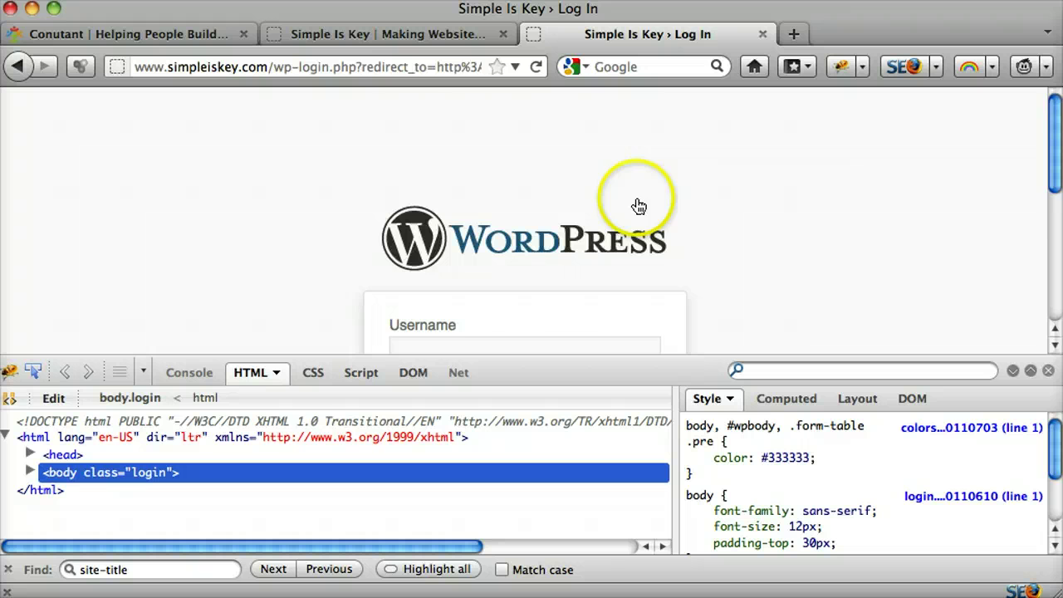
Step: Enter the admin username and the account password, and submit the login
scroll(699, 208, down, 3)
text(admin)
key(Tab)
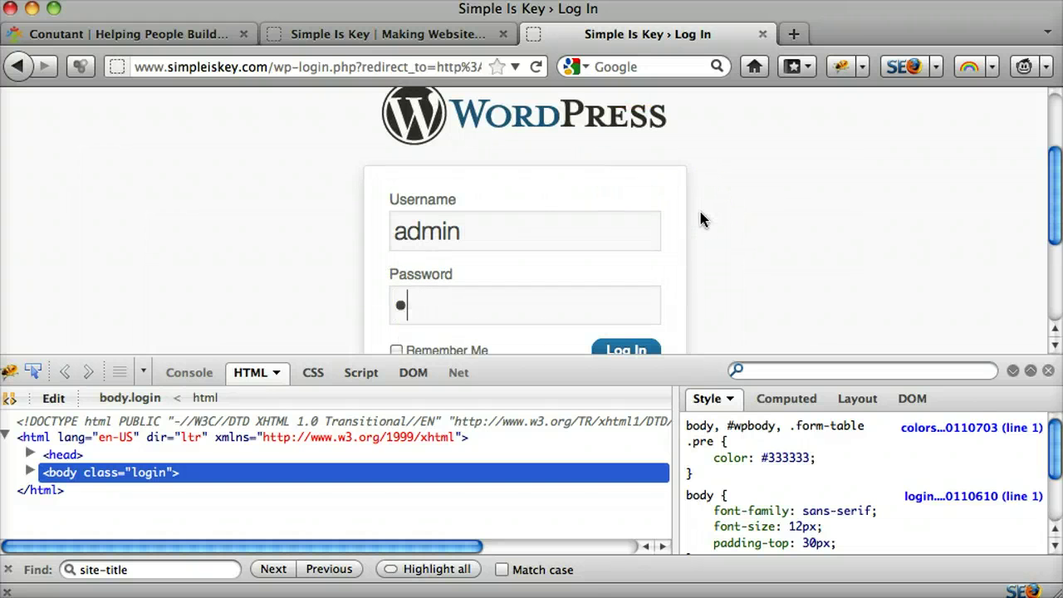
text(*)
key(Return)
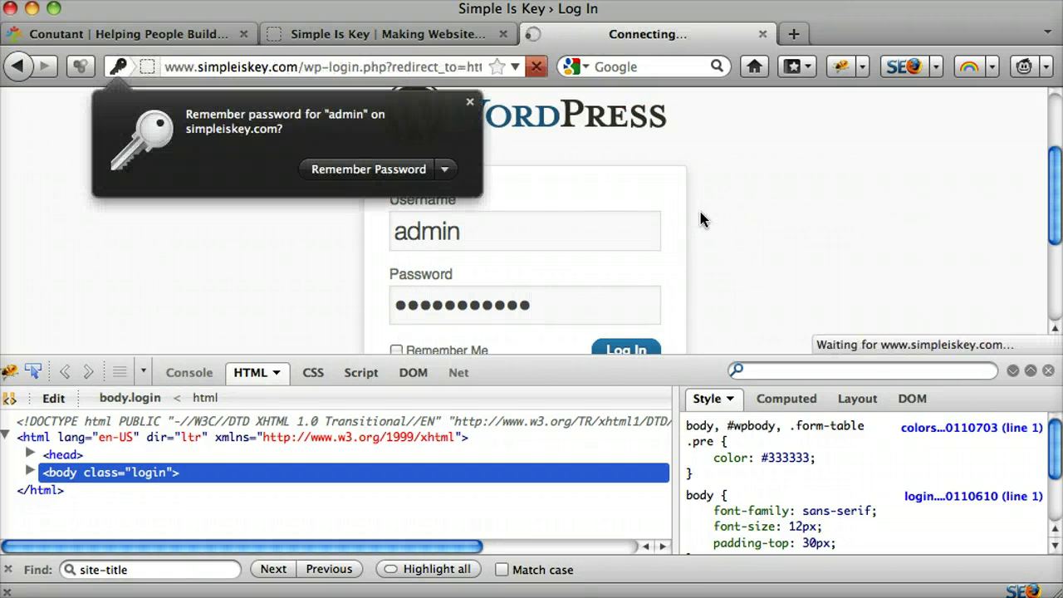
click(847, 330)
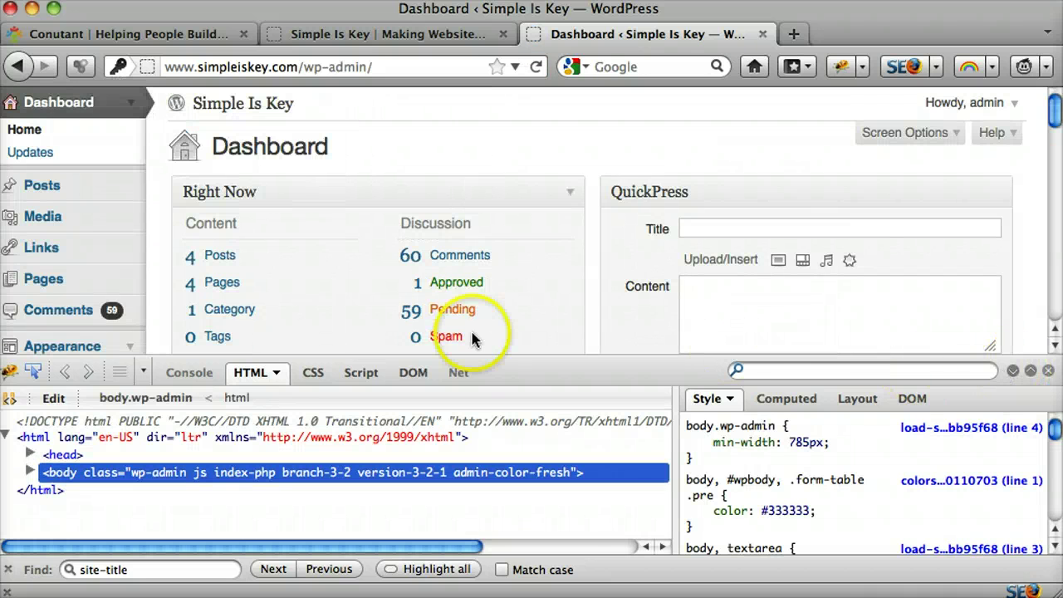
Step: Close Firebug and open the theme file editor from the Appearance menu
click(1015, 371)
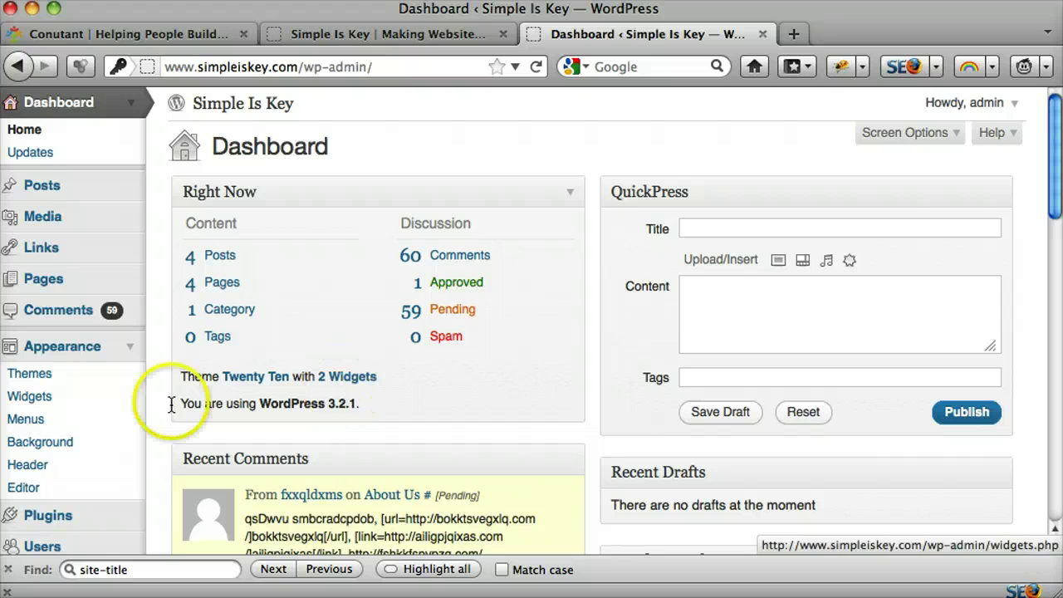
click(126, 349)
click(126, 348)
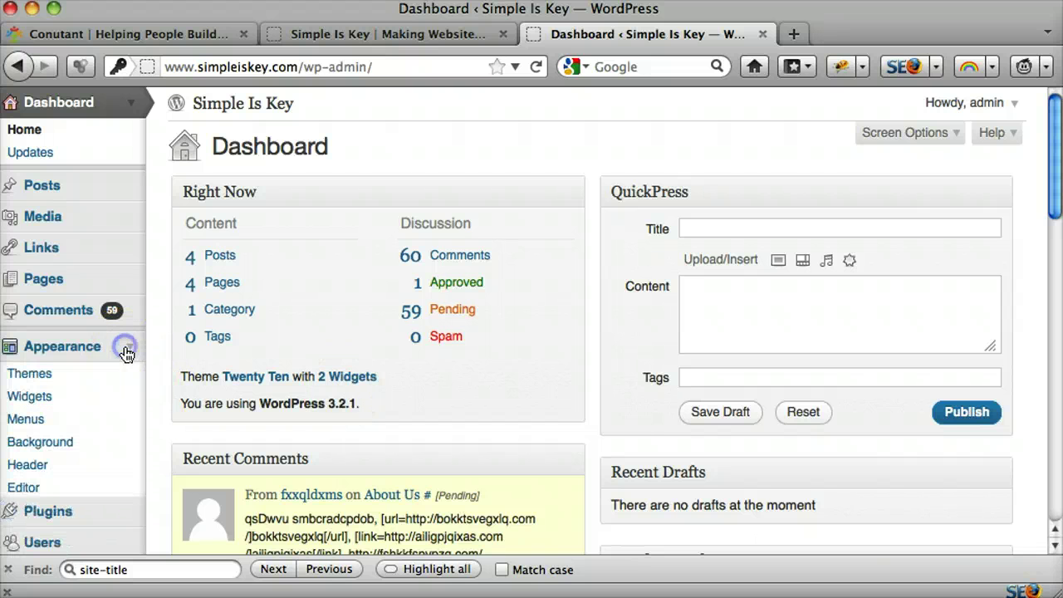
click(25, 488)
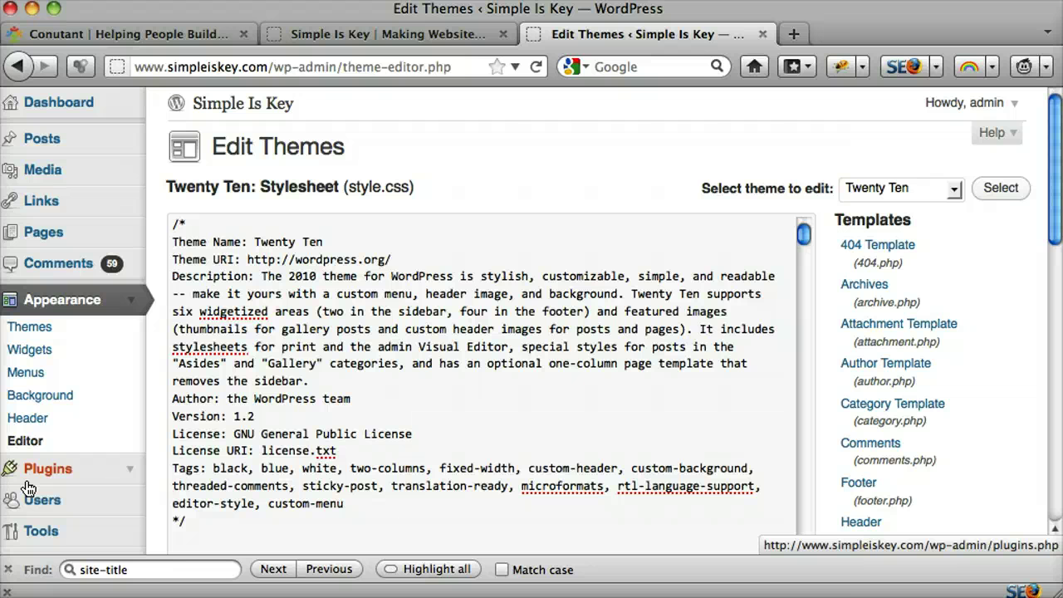
Step: Check the live site's header, then open header.php in the theme editor
click(423, 33)
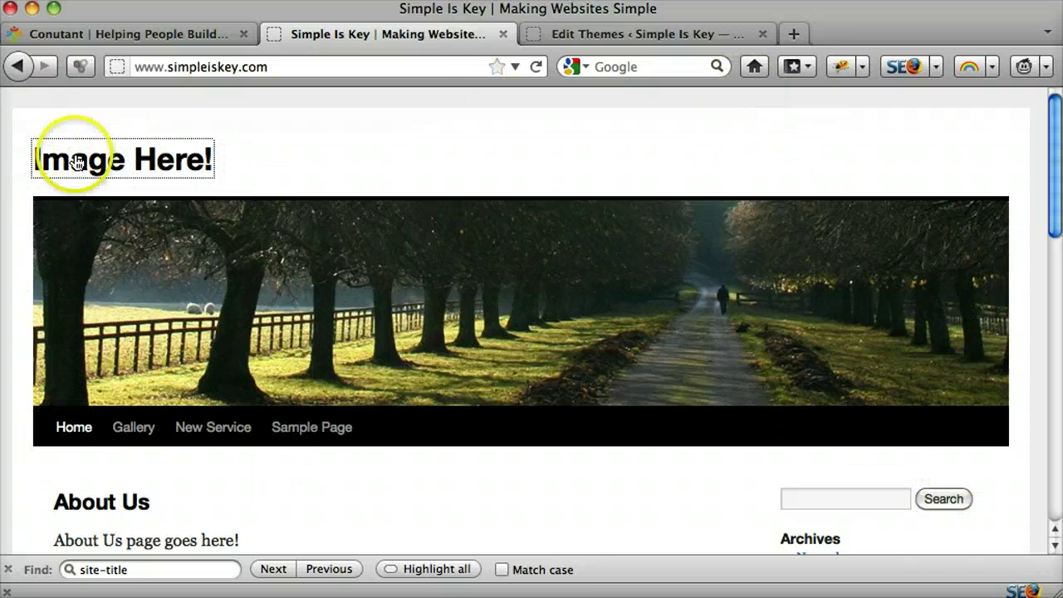
scroll(920, 322, down, 3)
scroll(921, 323, down, 4)
scroll(919, 320, up, 7)
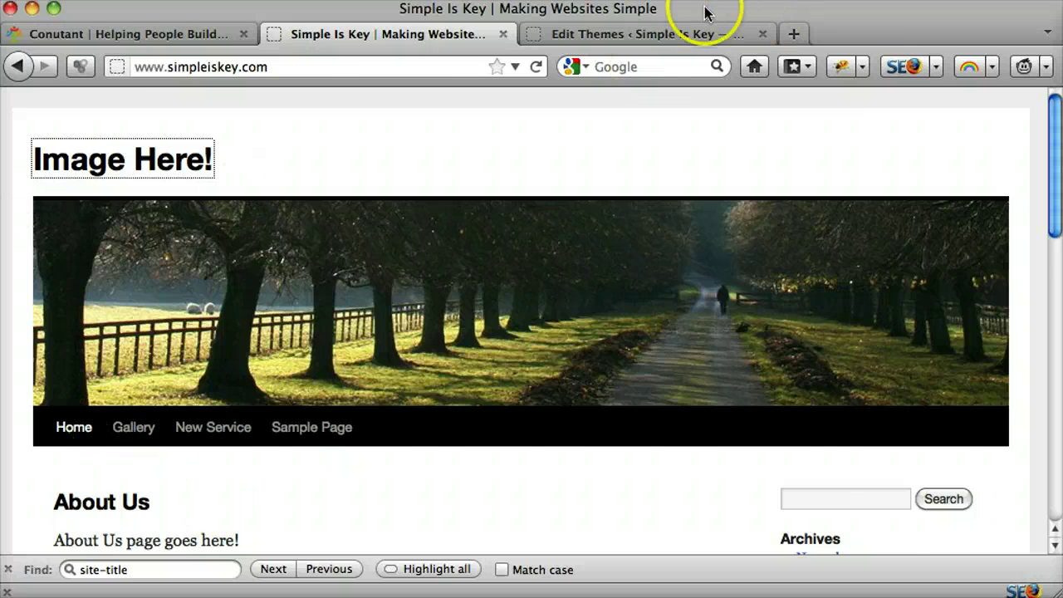
click(668, 34)
scroll(980, 225, down, 2)
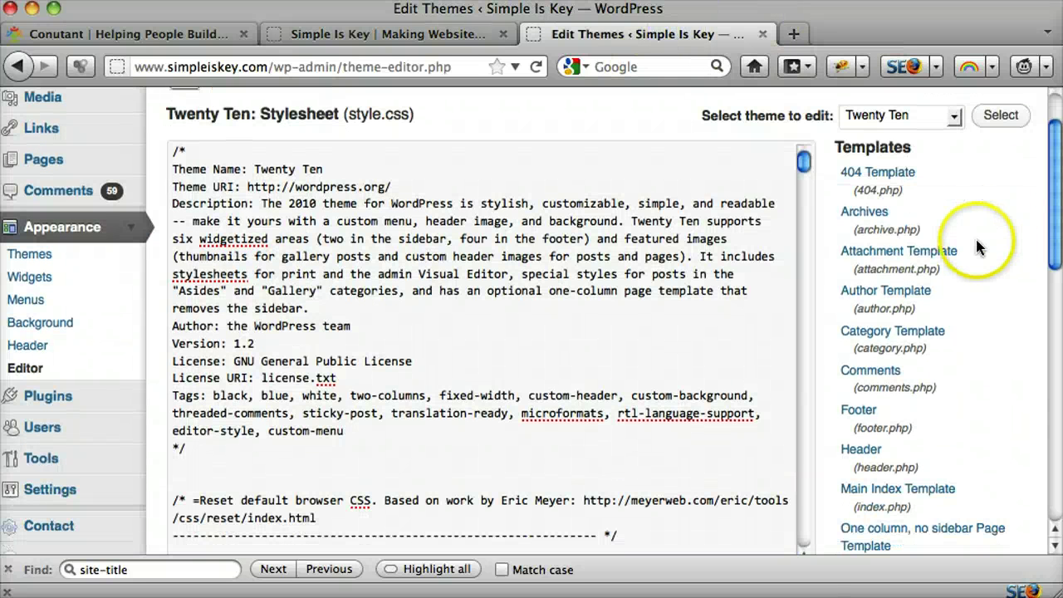
click(866, 454)
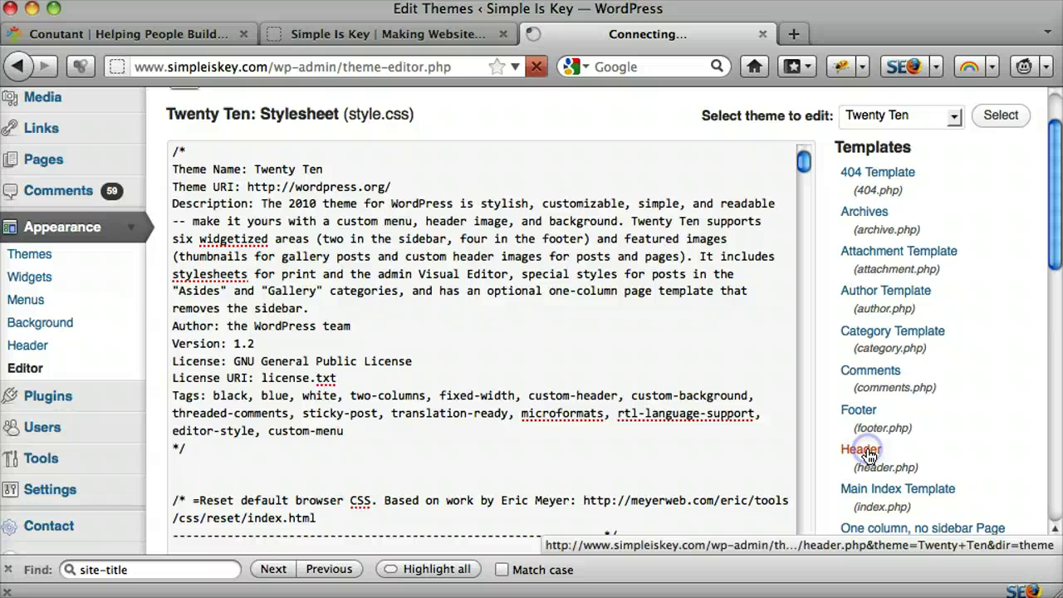
Step: Compare the live header with header.php and inspect the Image Here! site title
click(448, 32)
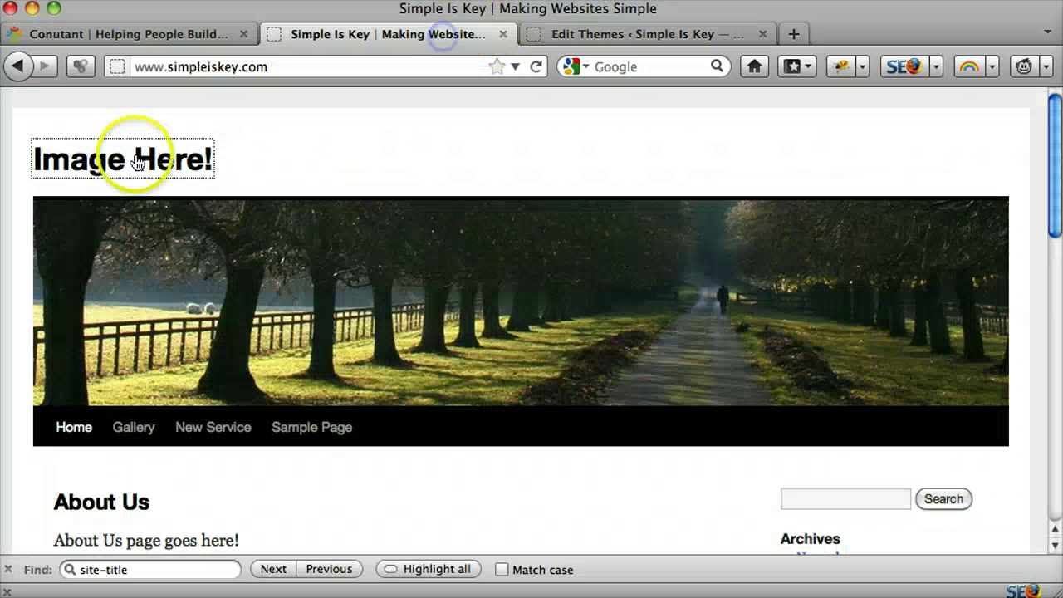
click(585, 35)
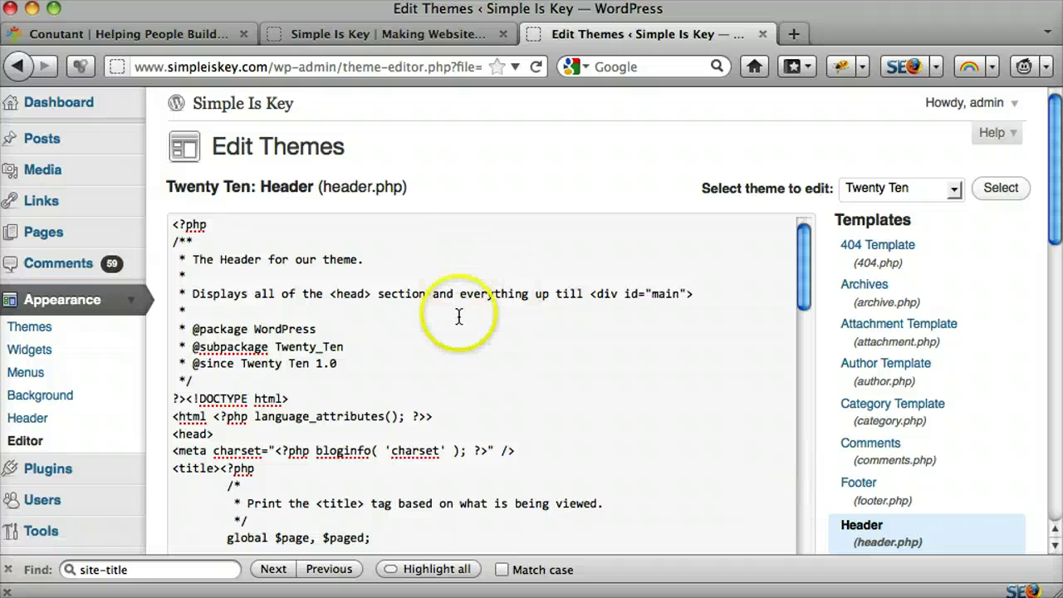
click(429, 34)
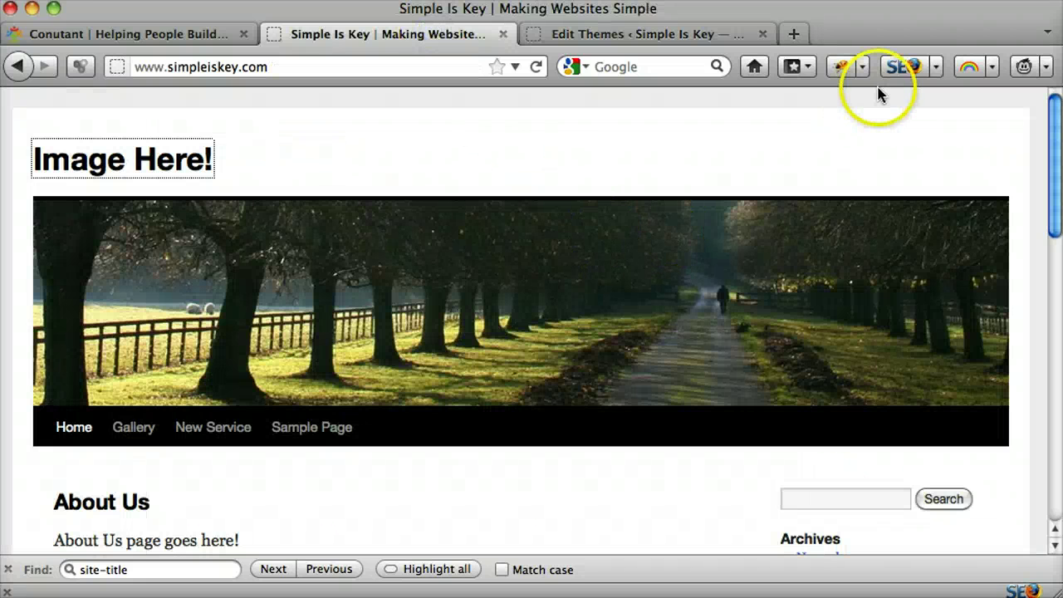
click(841, 68)
Step: Examine the h1's site-title id in Firebug's HTML panel
scroll(209, 321, down, 1)
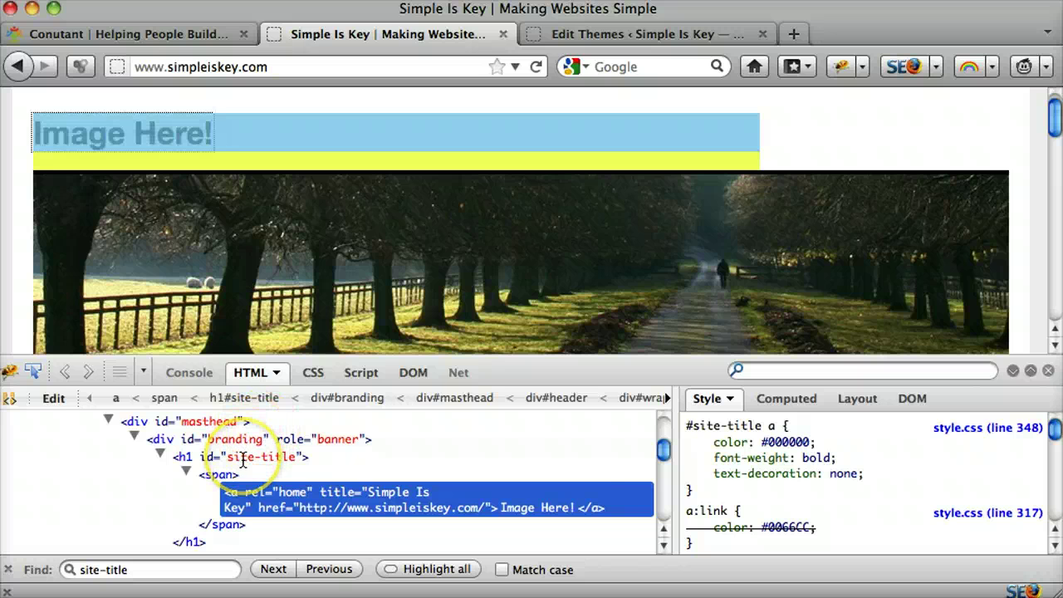
click(243, 459)
click(442, 447)
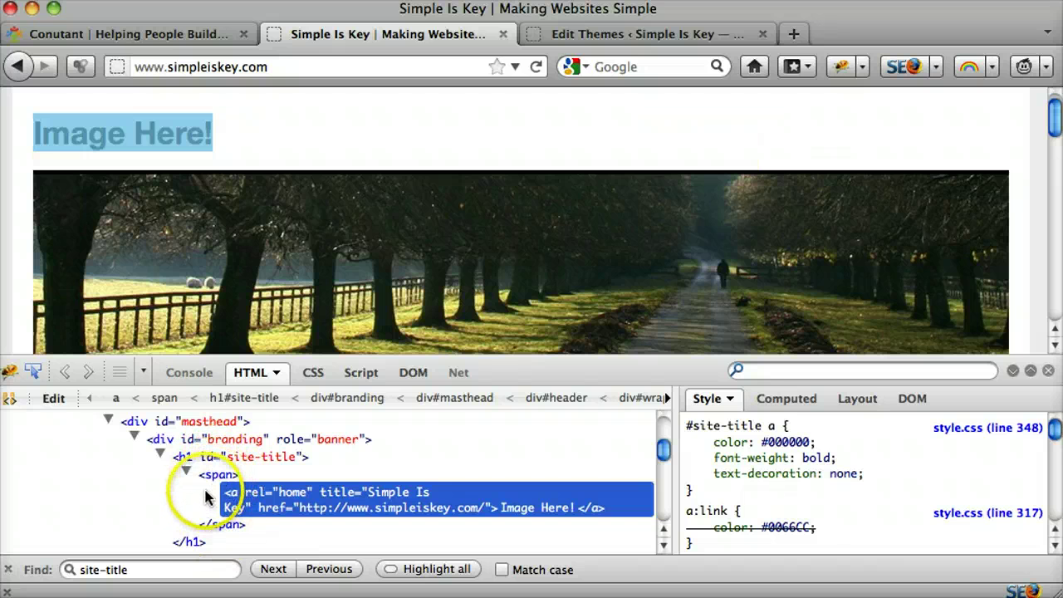
scroll(214, 501, down, 1)
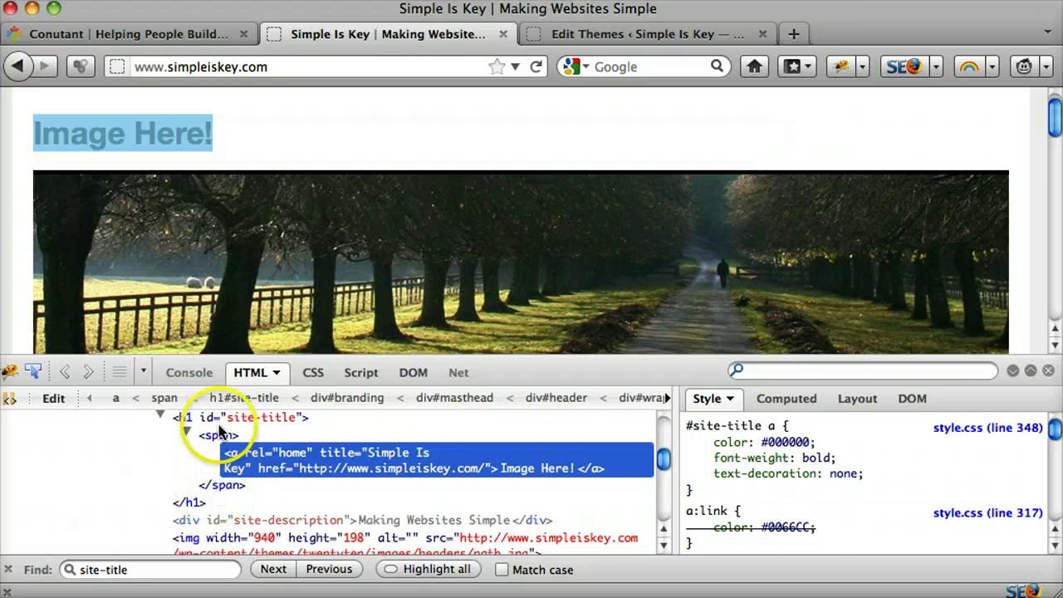
scroll(241, 455, up, 1)
scroll(241, 456, up, 2)
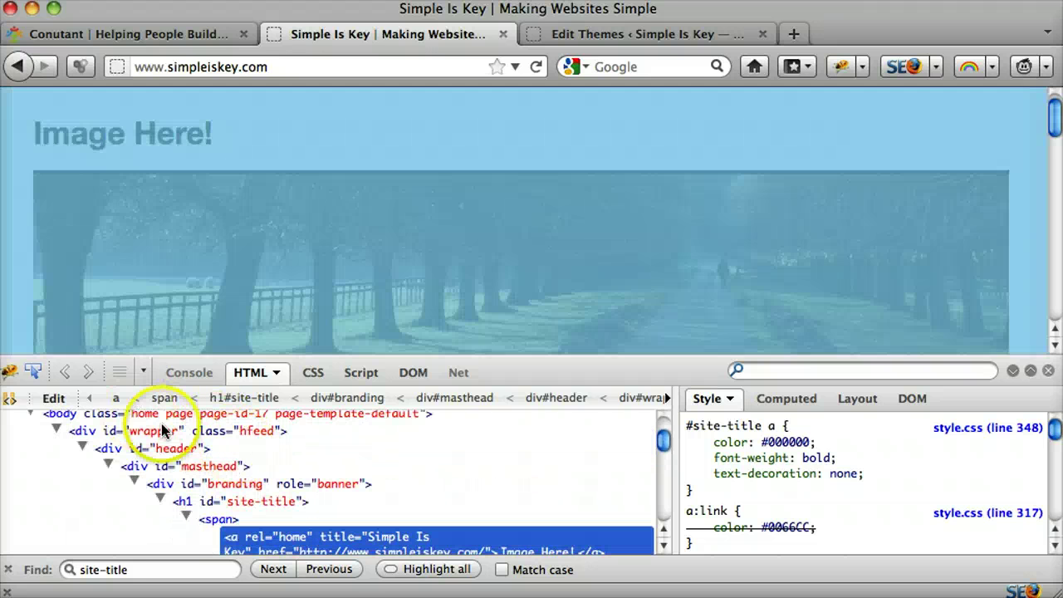
scroll(327, 465, down, 3)
scroll(345, 480, up, 2)
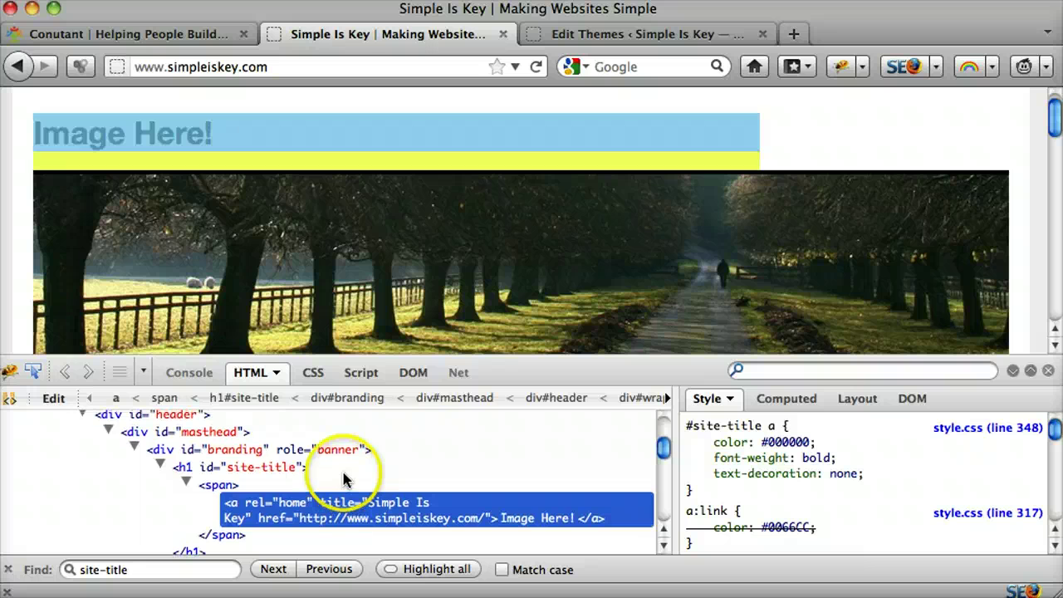
click(244, 468)
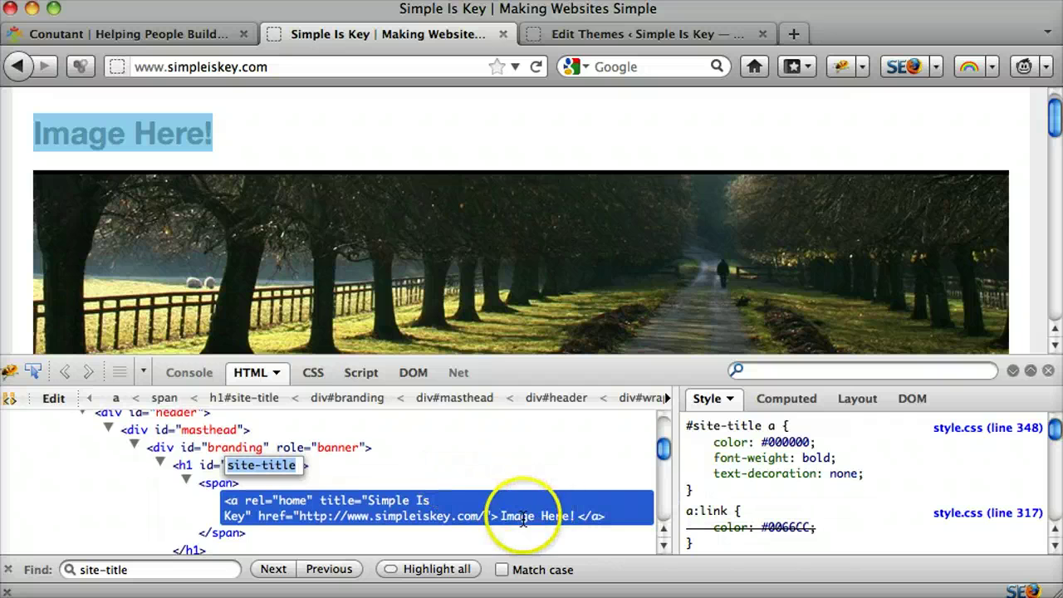
Step: Point out the Image Here! link text, then return to header.php with Firebug closed
click(508, 517)
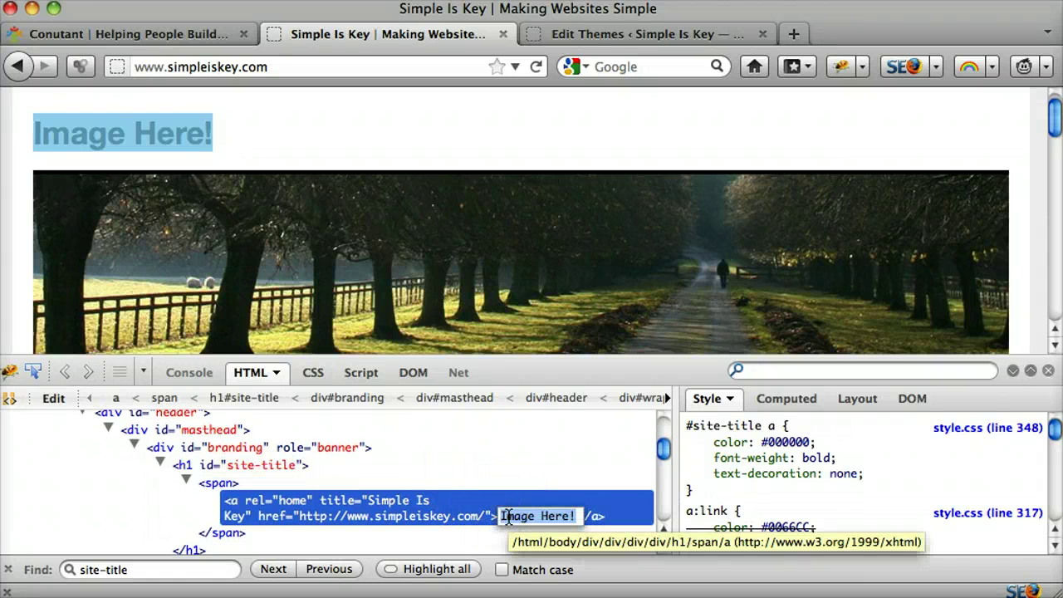
mouse_move(509, 517)
mouse_down()
mouse_move(579, 519)
mouse_move(550, 516)
mouse_up()
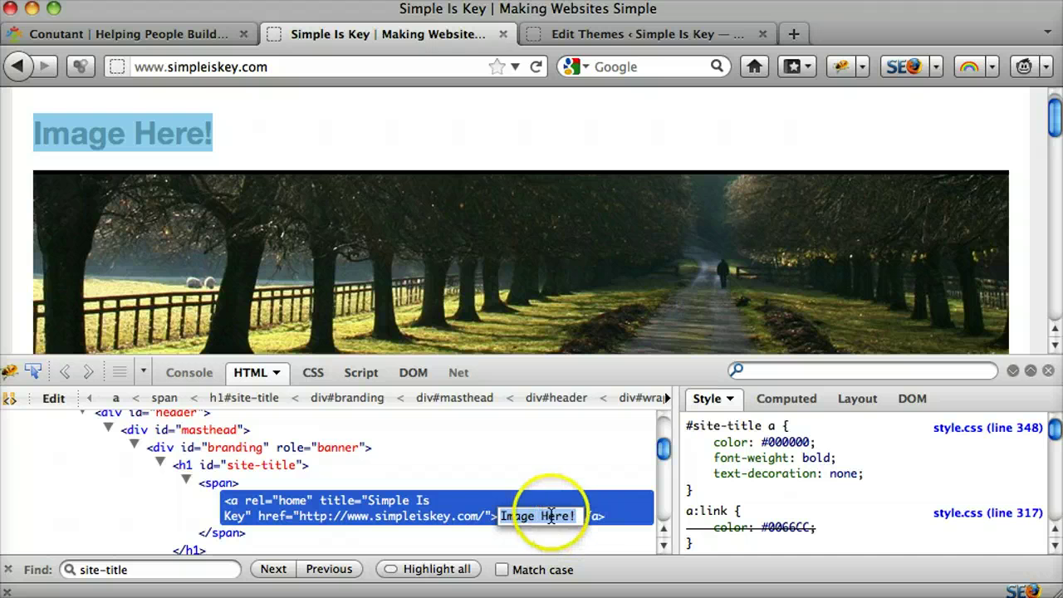
click(636, 43)
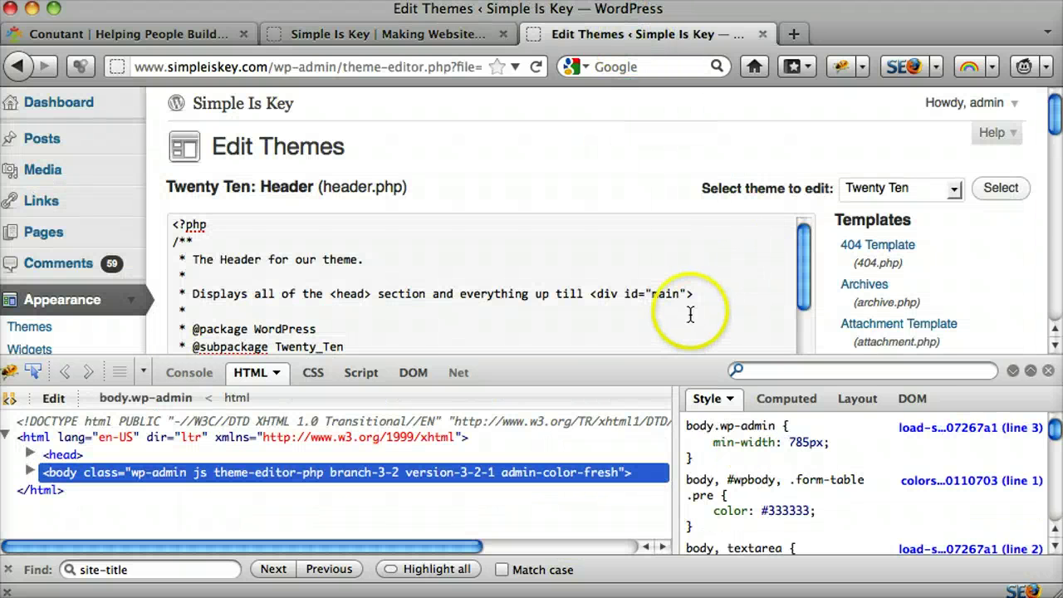
scroll(690, 314, down, 2)
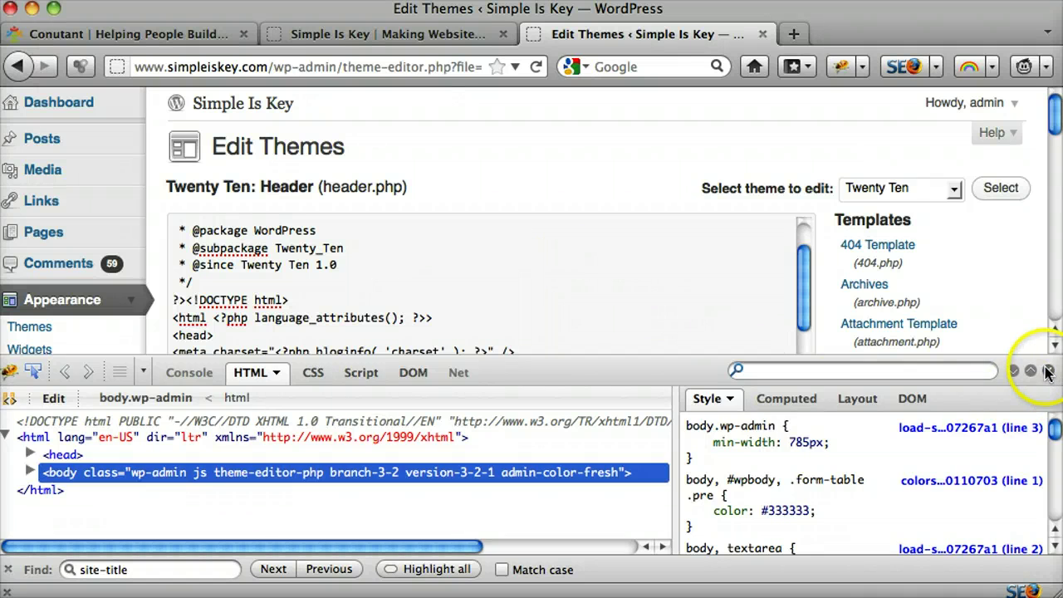
click(1047, 371)
click(603, 278)
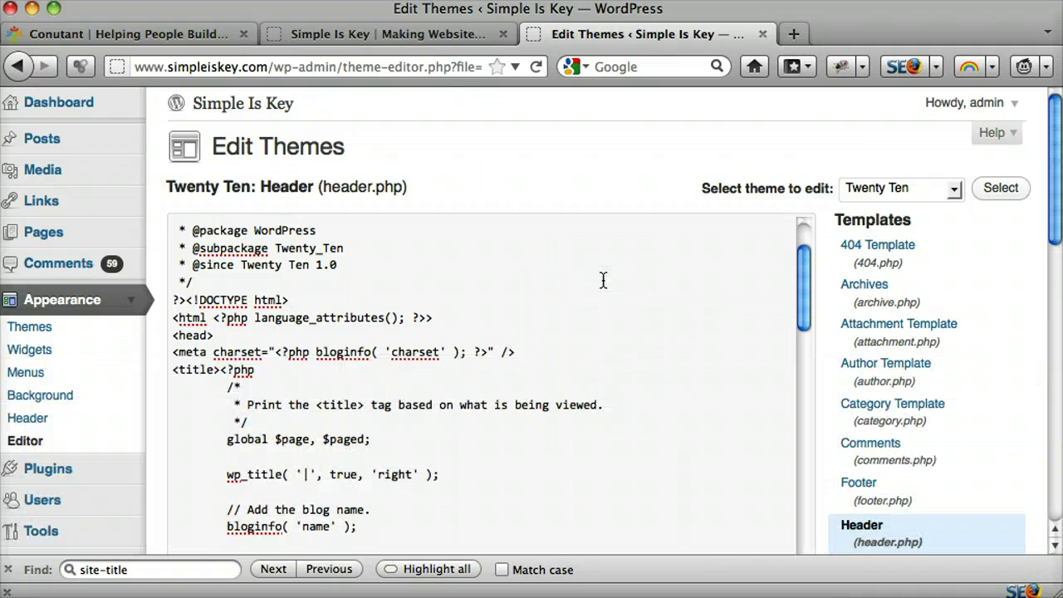
Step: Search header.php for site-title to find the heading code
key(super+f)
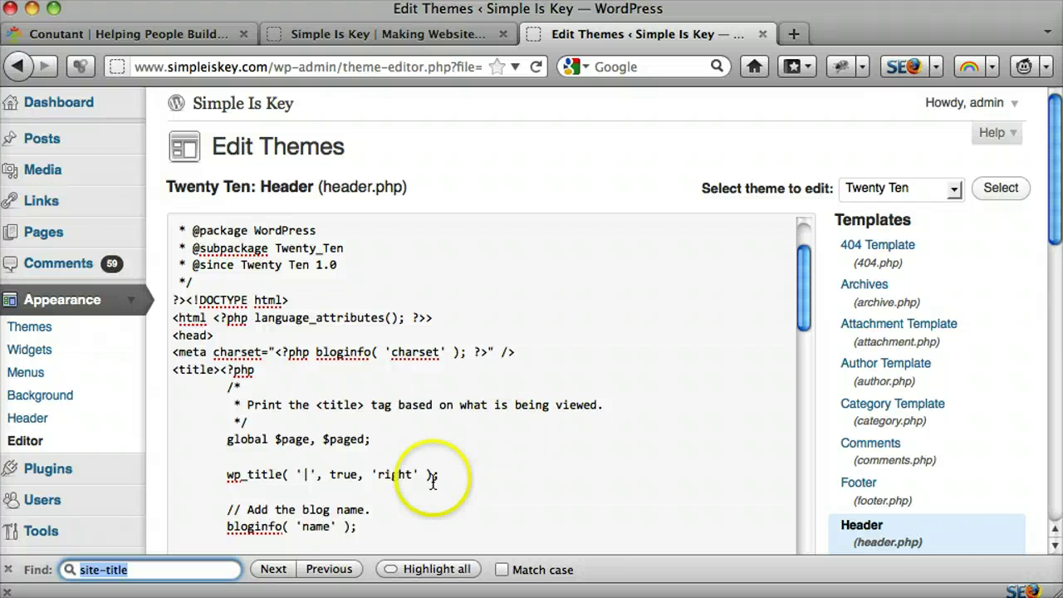
key(Return)
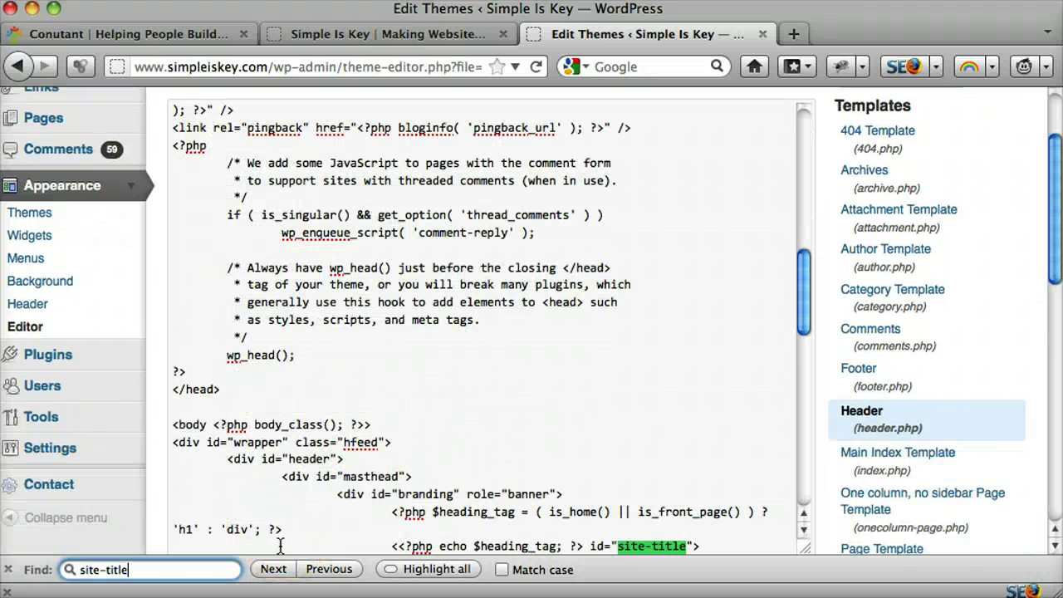
click(139, 569)
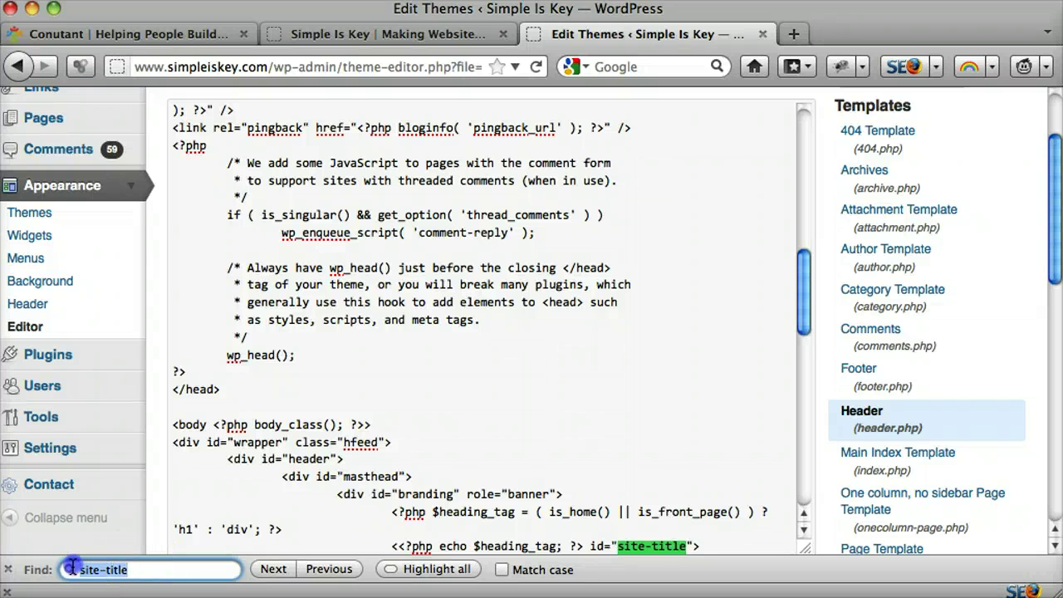
scroll(470, 462, down, 2)
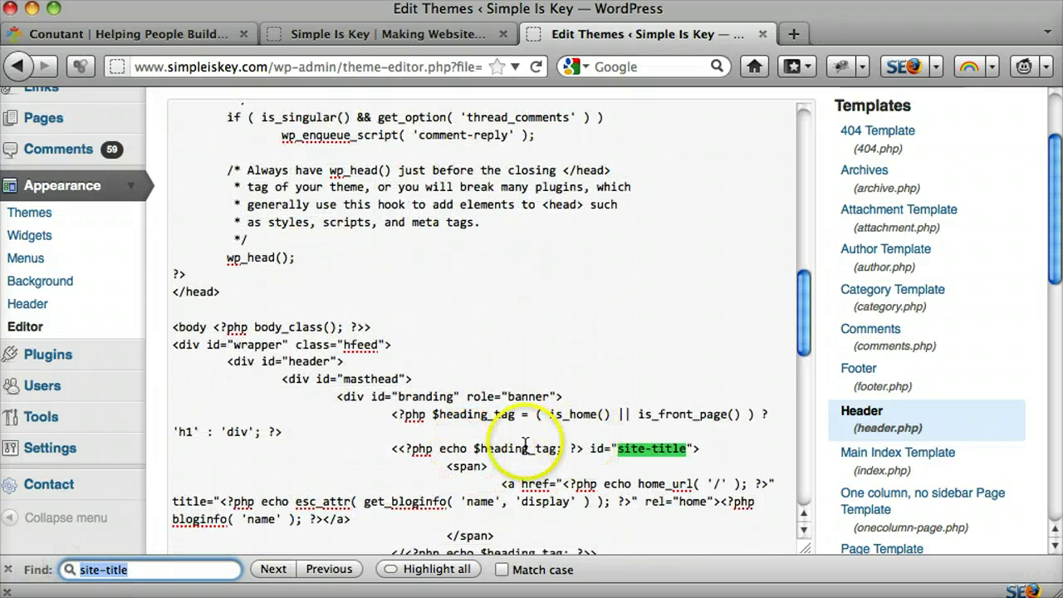
Step: Highlight the site-title heading and span tags, then select the bloginfo( 'name' ) call
drag(413, 449, 669, 449)
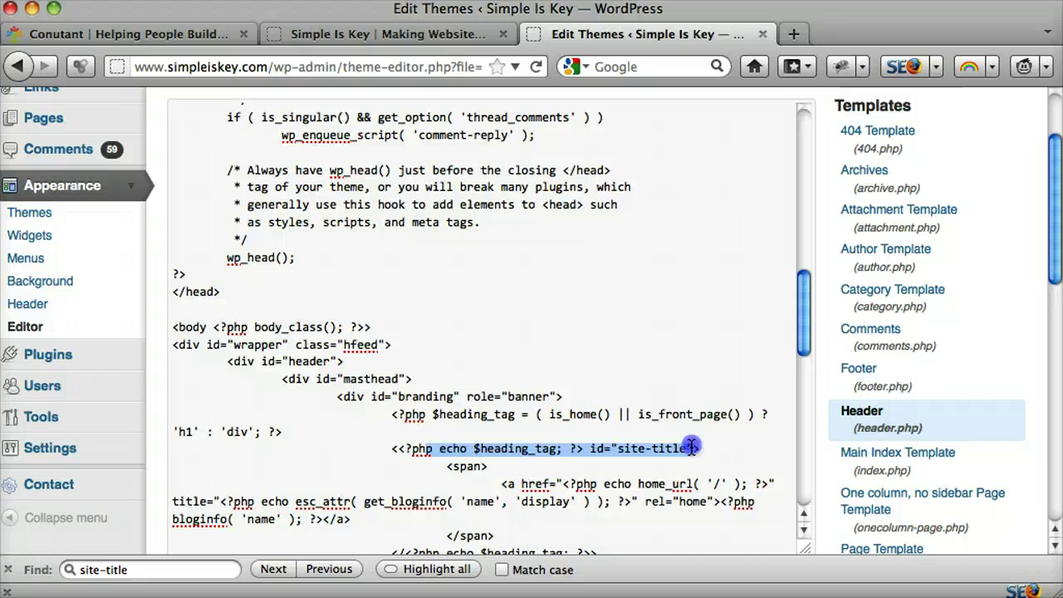
click(446, 467)
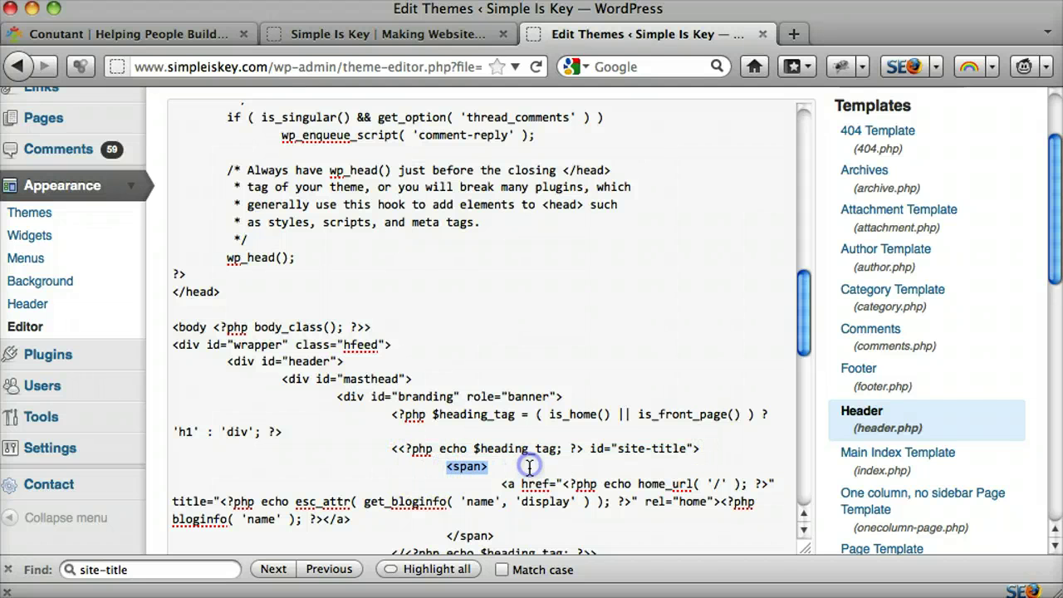
click(500, 536)
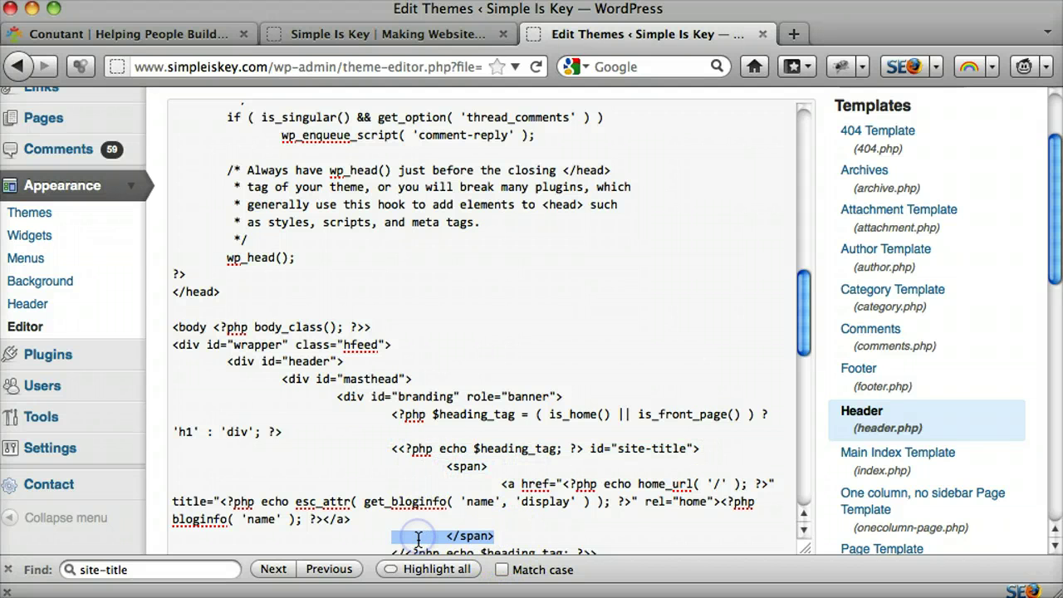
click(367, 534)
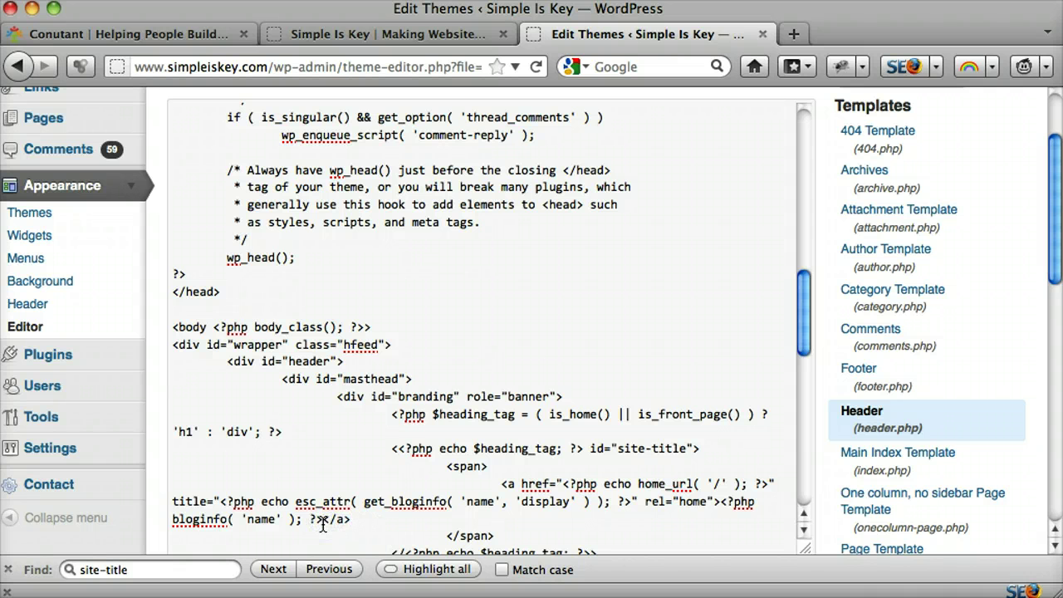
drag(323, 522, 731, 498)
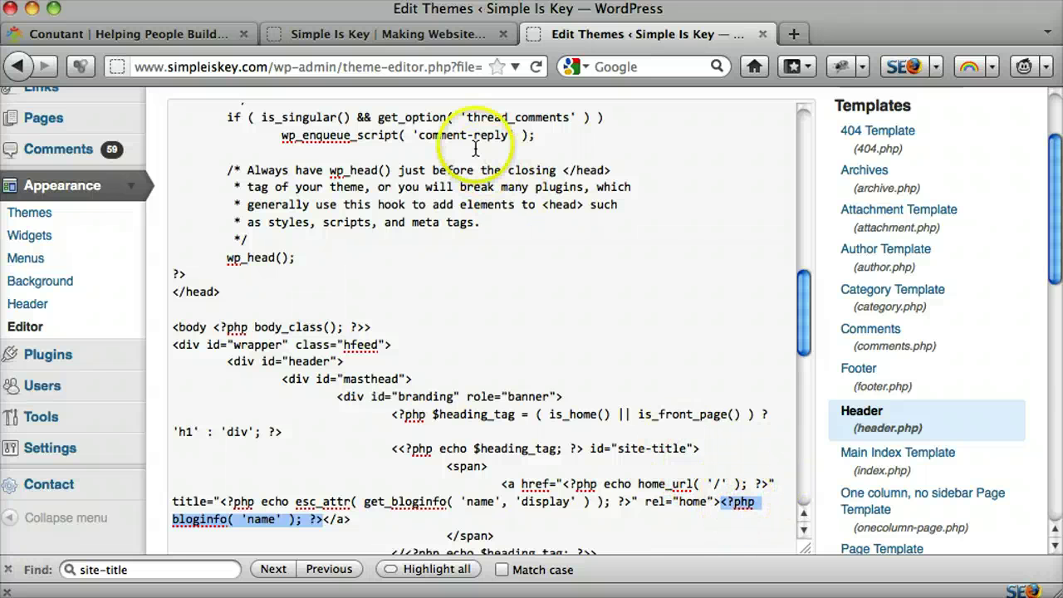
click(441, 35)
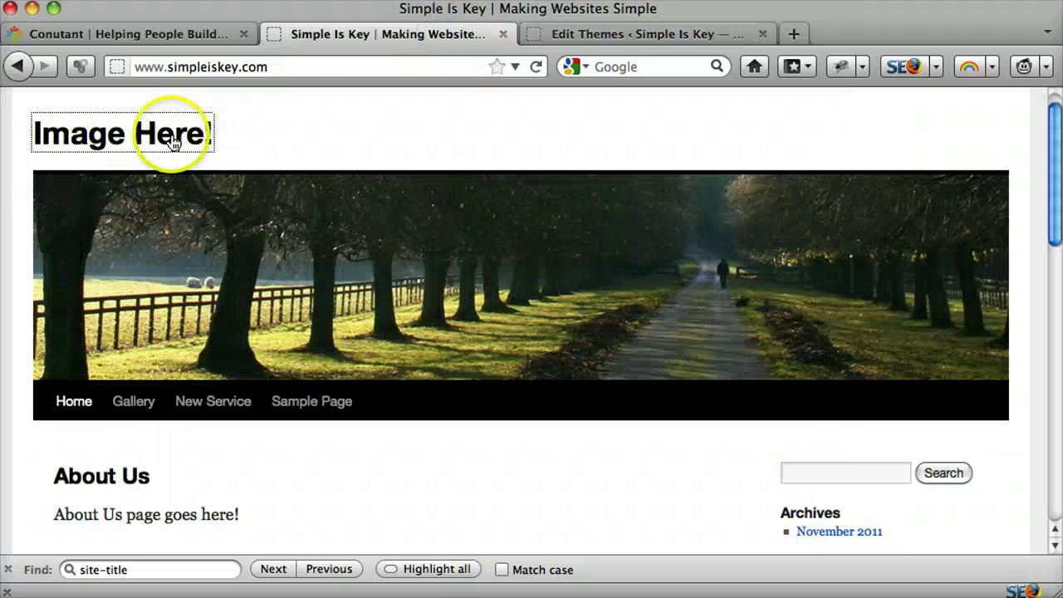
click(639, 37)
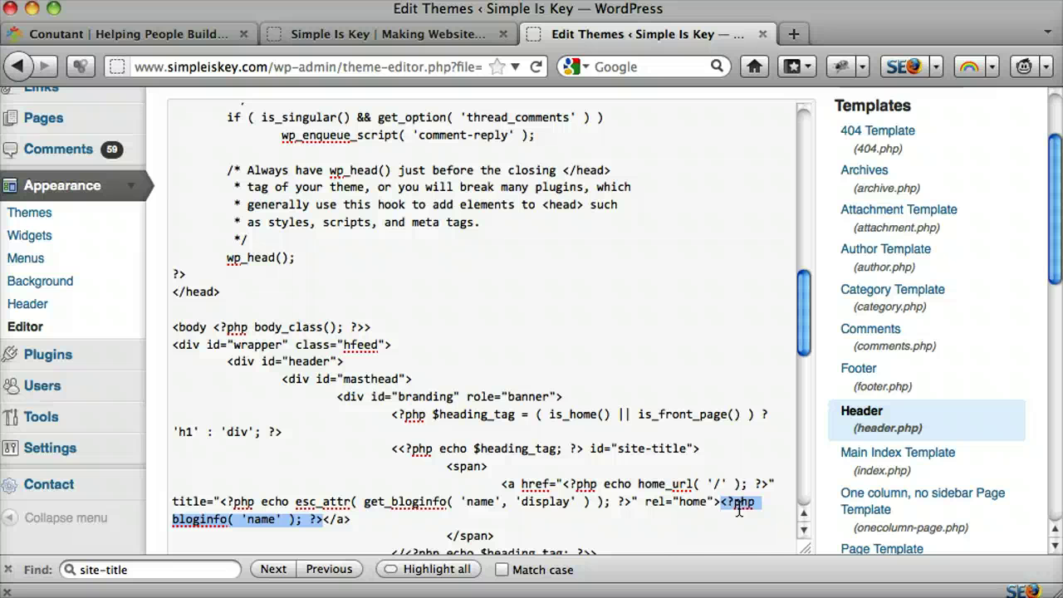
Step: Replace the bloginfo name call with an <img src="" /> tag and select it
key(BackSpace)
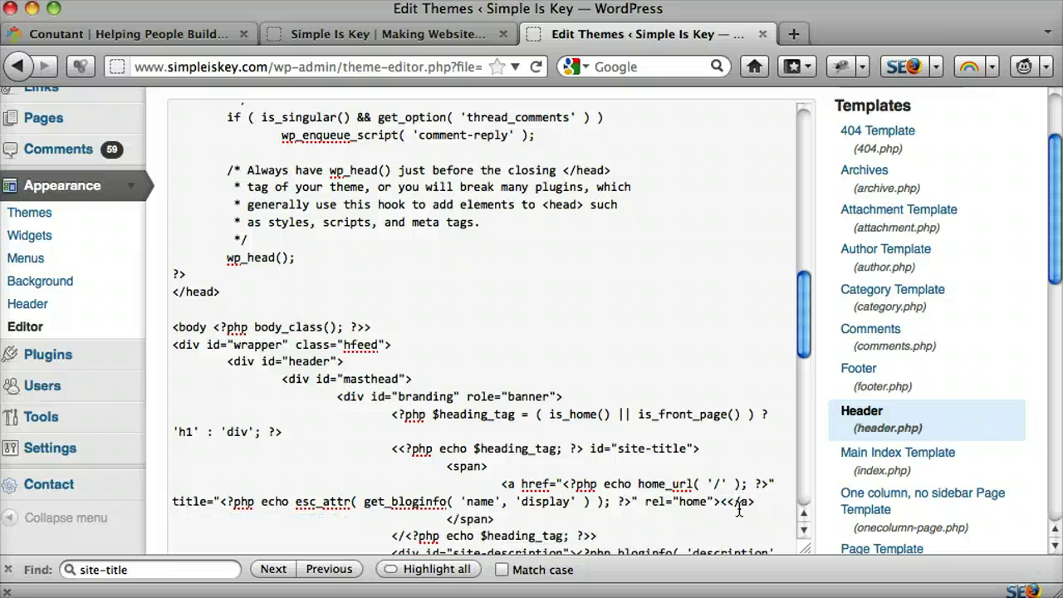
text(<img src="" />)
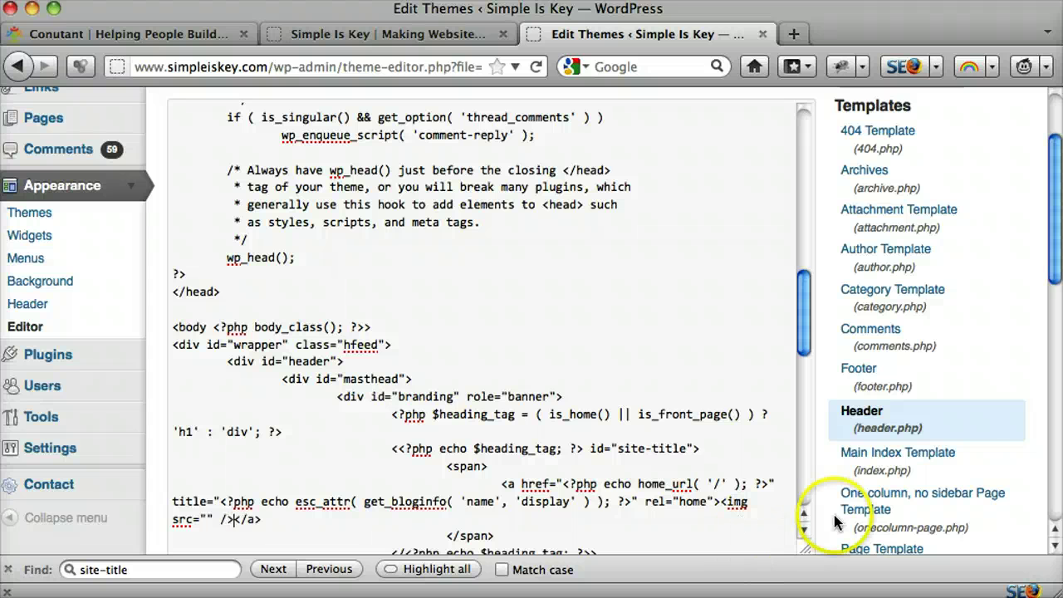
drag(720, 502, 639, 522)
drag(301, 522, 217, 522)
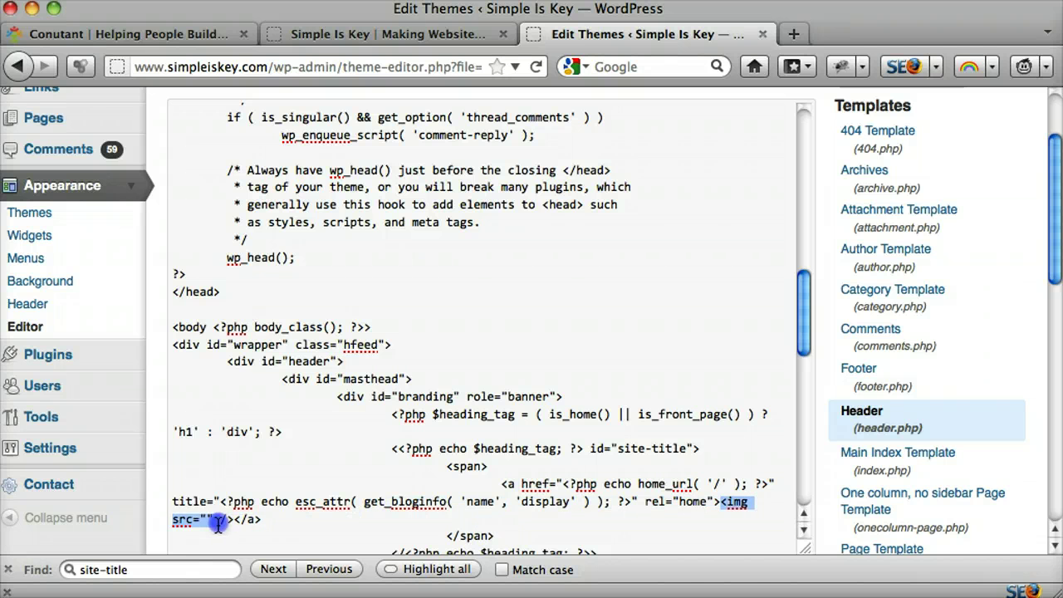
click(234, 521)
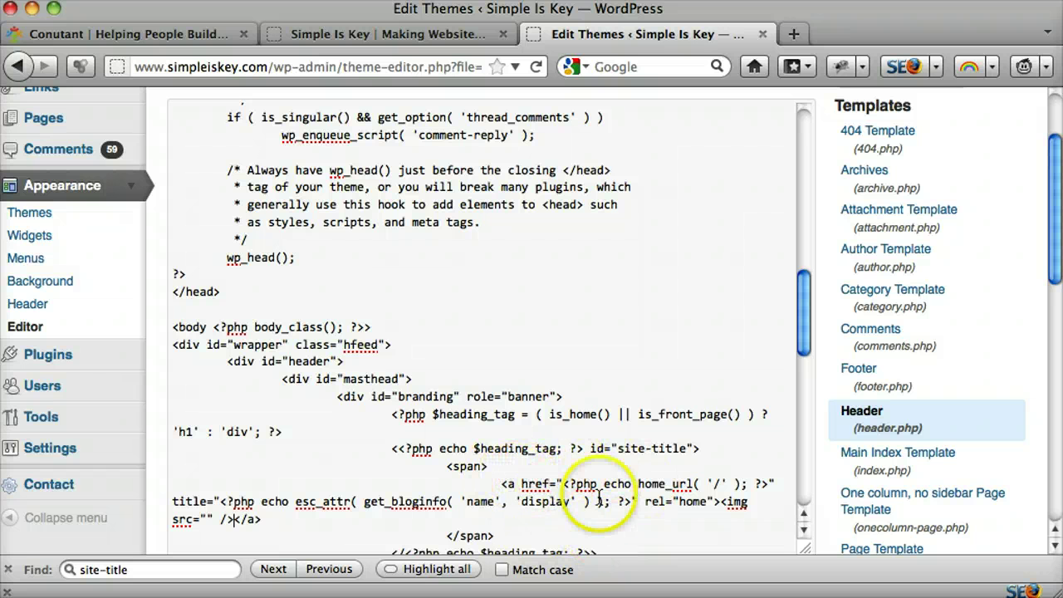
Step: Review the home_url code and the empty img tag inside the site-title link
drag(563, 483, 762, 480)
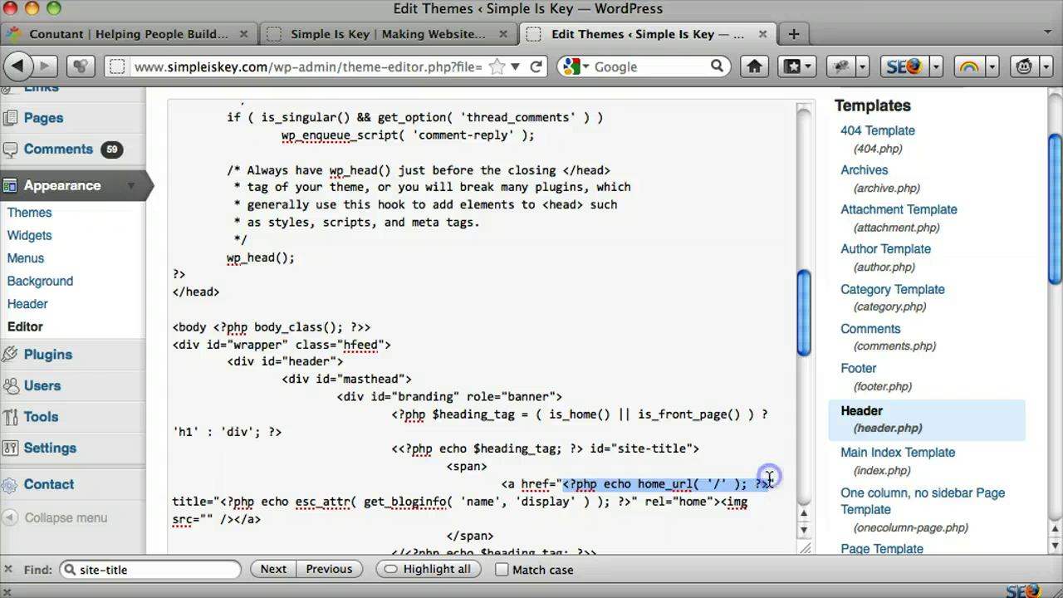
click(619, 485)
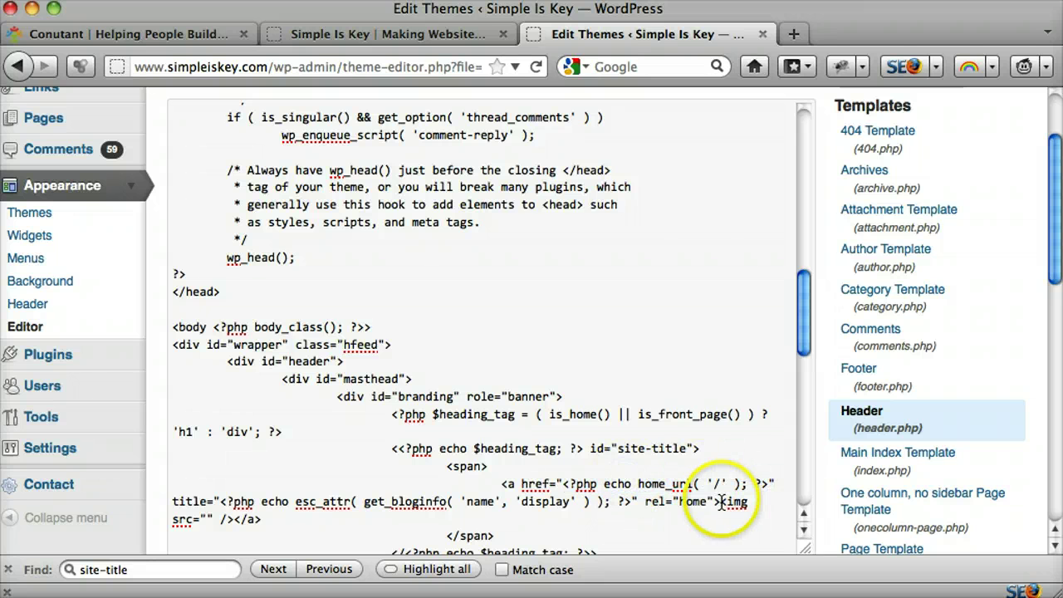
drag(721, 502, 236, 521)
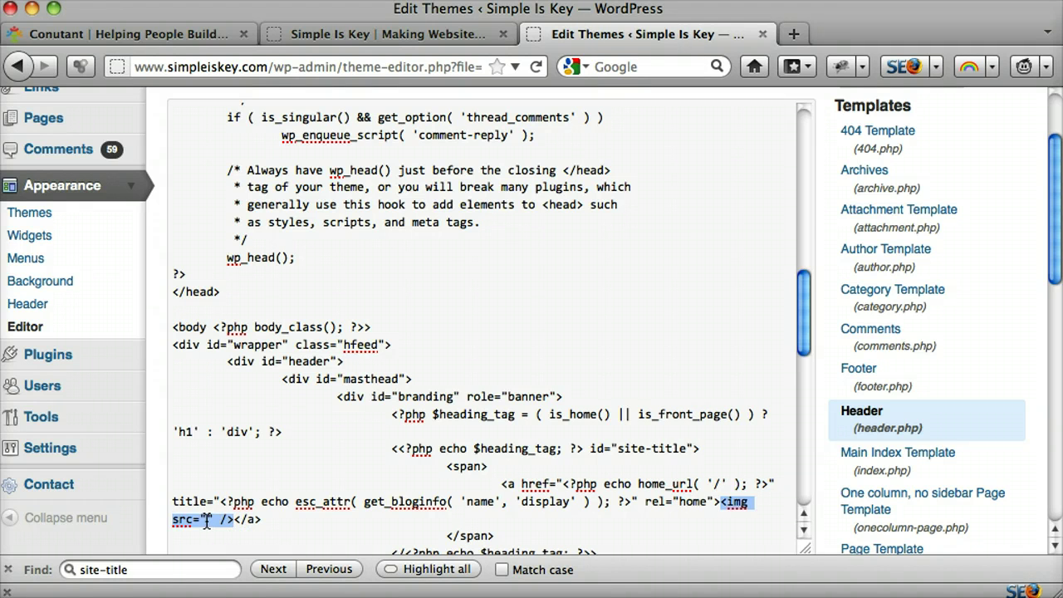
scroll(111, 349, up, 5)
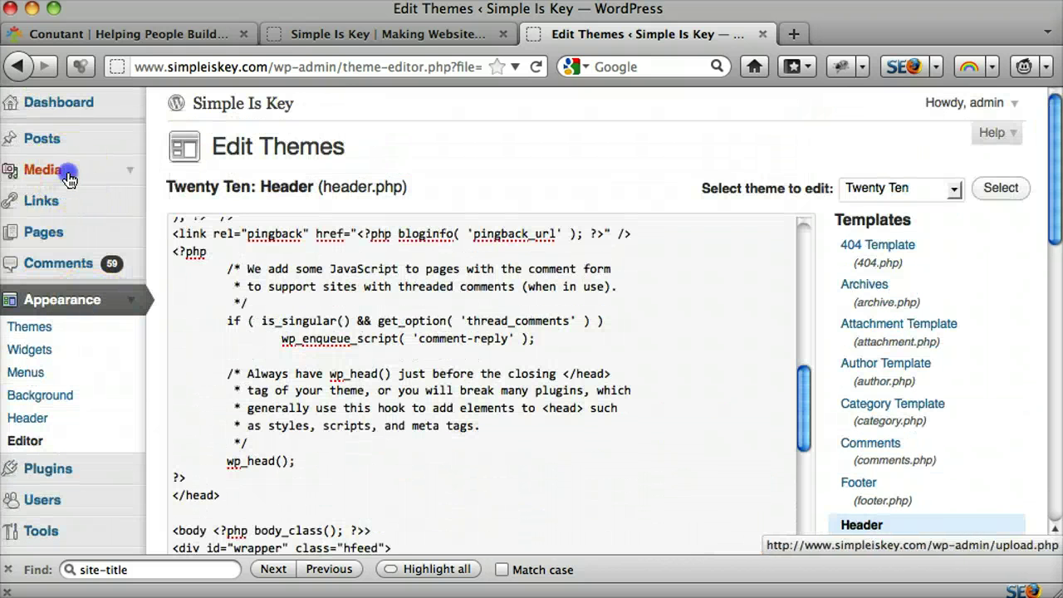
Step: Upload webiste-logo.png from the Desktop via Media > Add New in a new tab
super+click(70, 180)
click(858, 34)
click(403, 146)
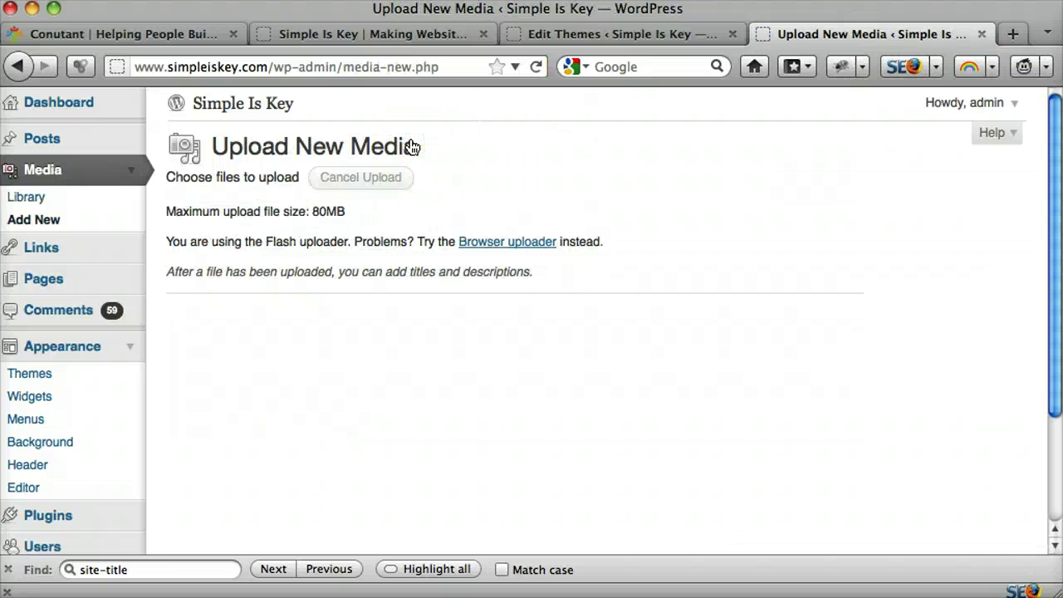
click(352, 183)
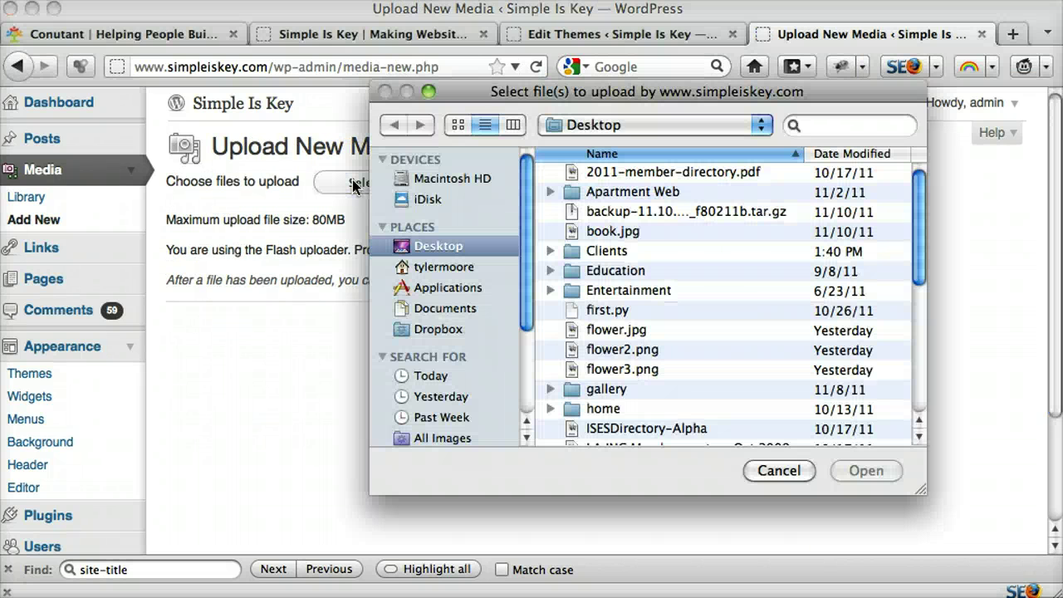
scroll(689, 214, down, 8)
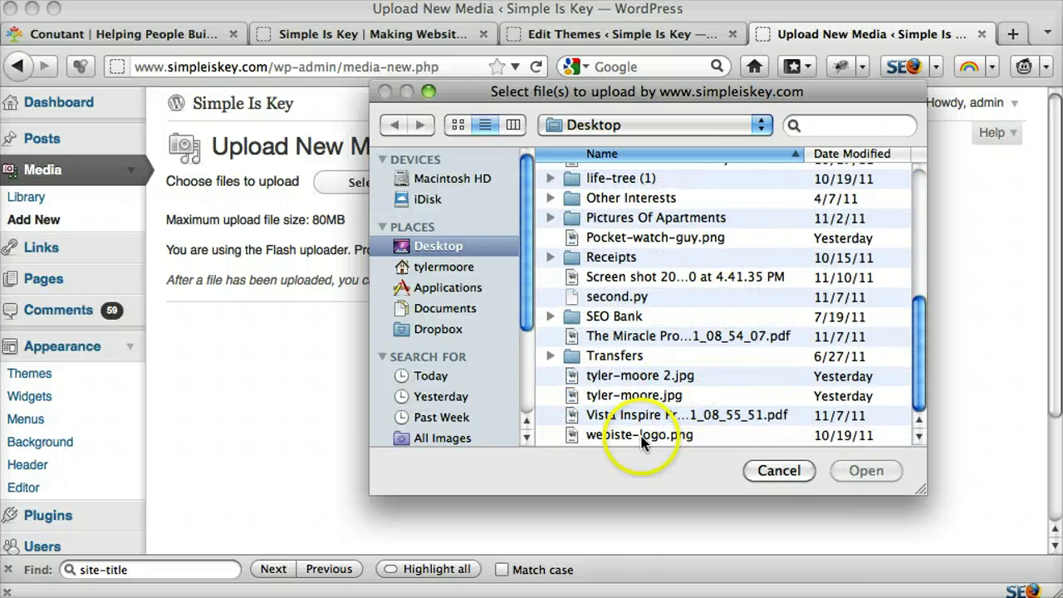
click(640, 435)
click(860, 468)
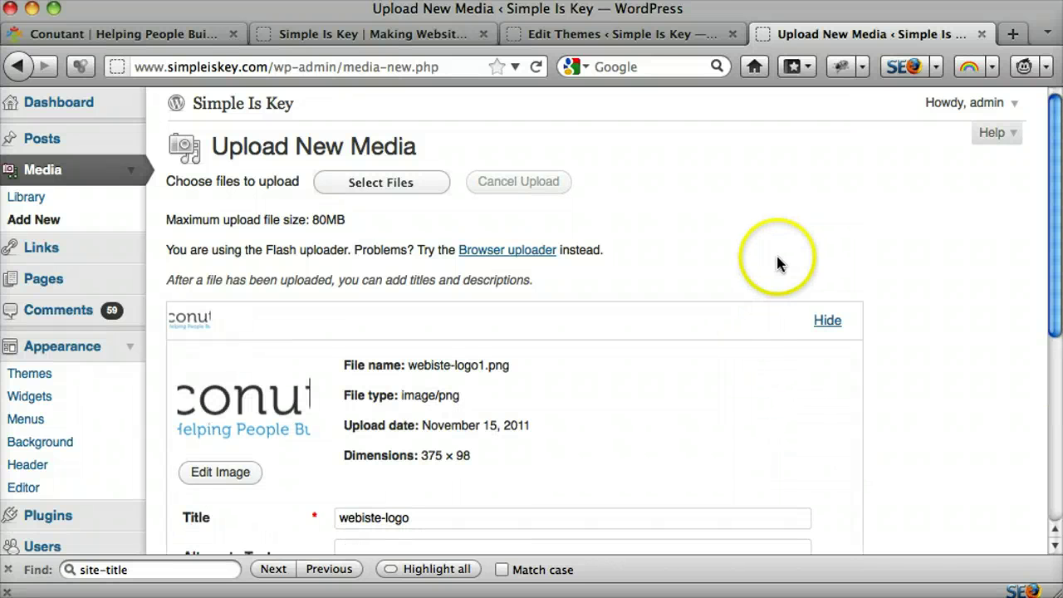
Step: Copy the logo's file URL, load it in the address bar, then return to header.php
scroll(778, 264, down, 5)
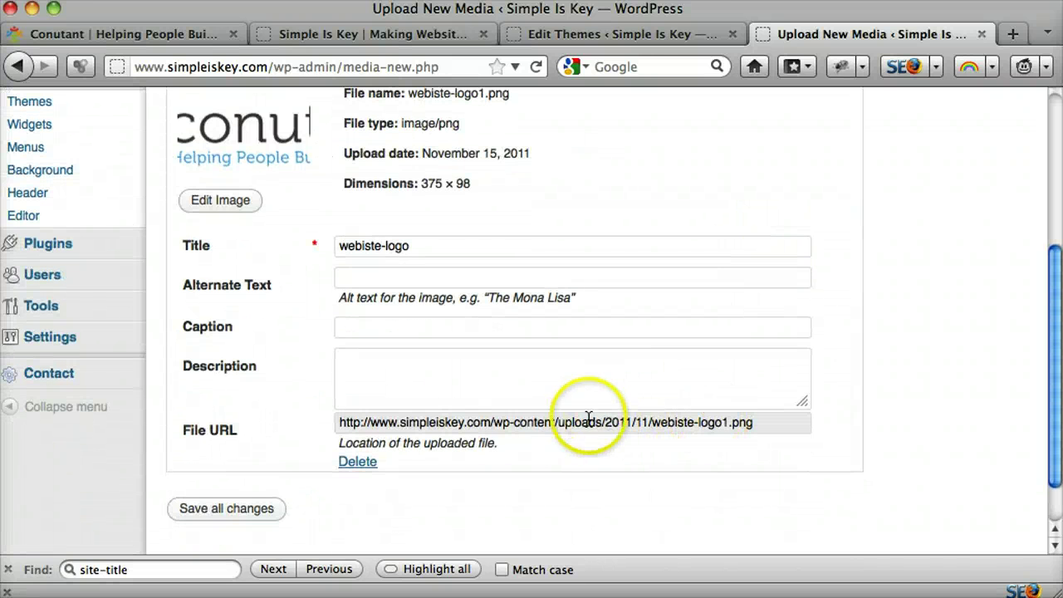
click(555, 422)
key(super+c)
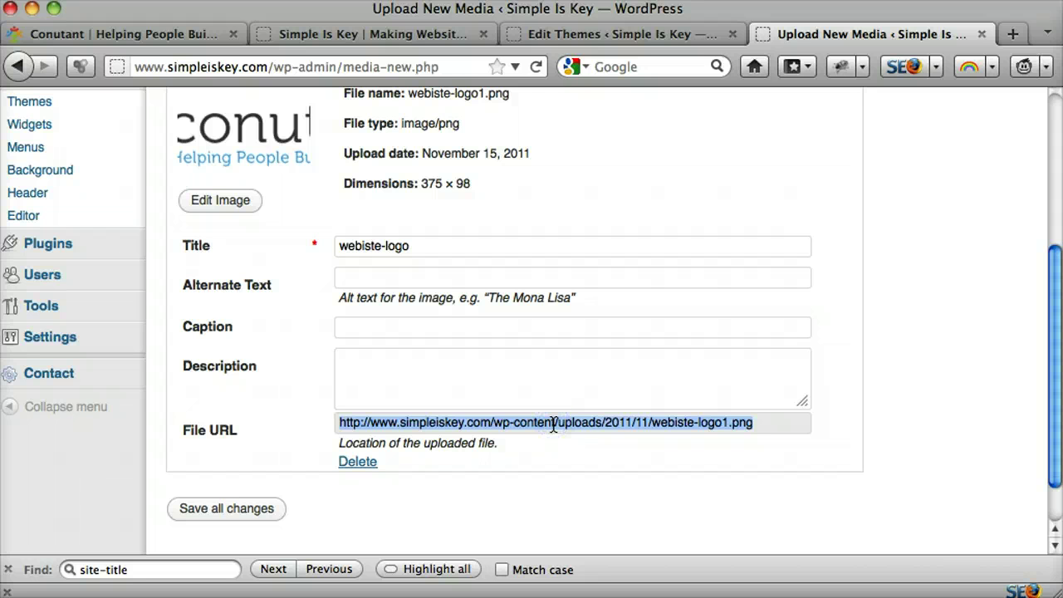
click(420, 73)
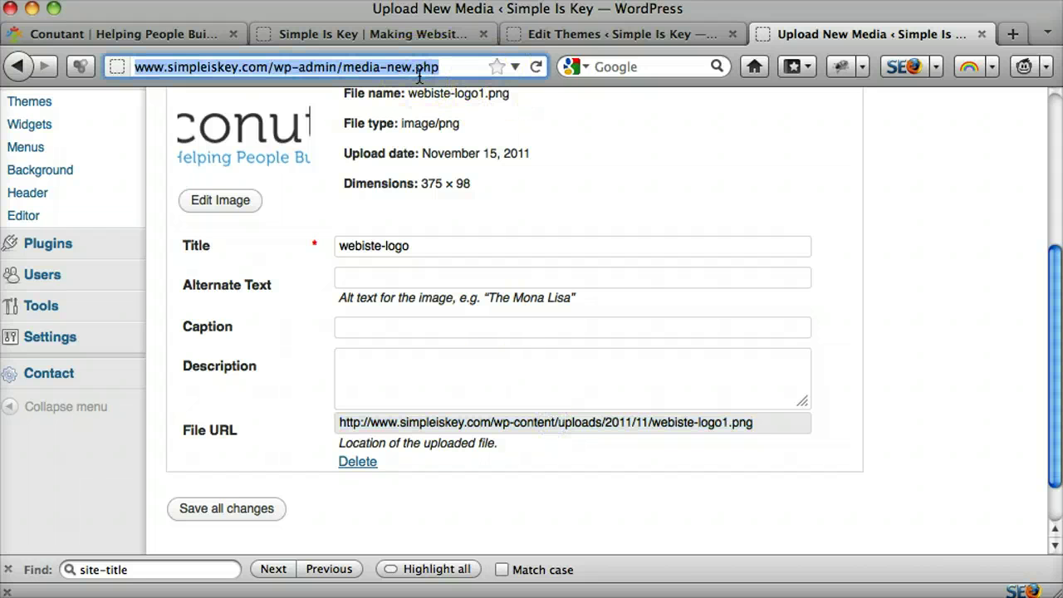
key(super+v)
key(Return)
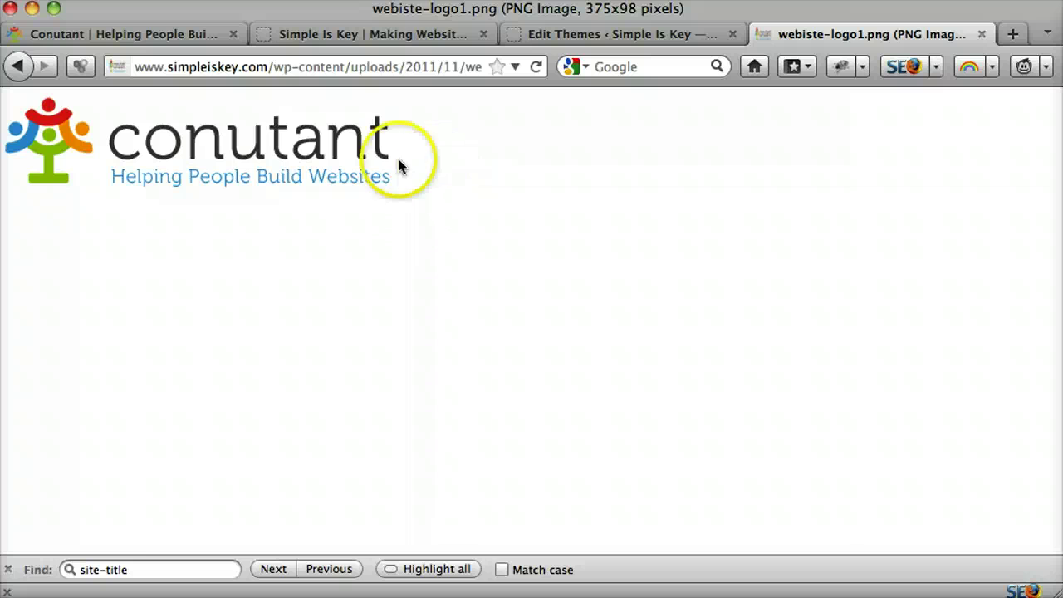
click(592, 34)
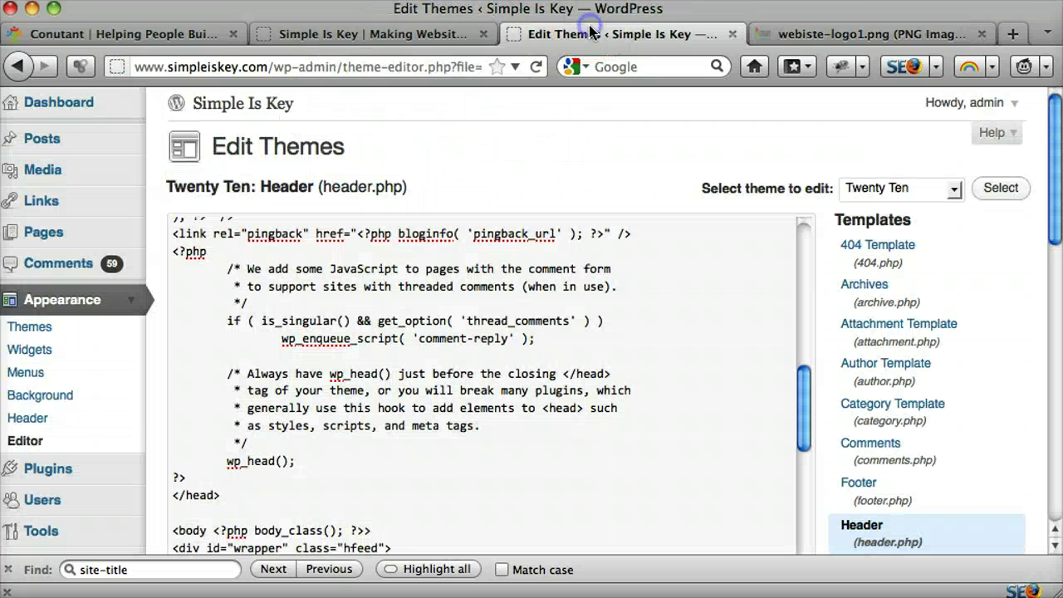
Step: Paste the webiste-logo1.png URL between the img src quotes and update header.php
scroll(489, 339, down, 4)
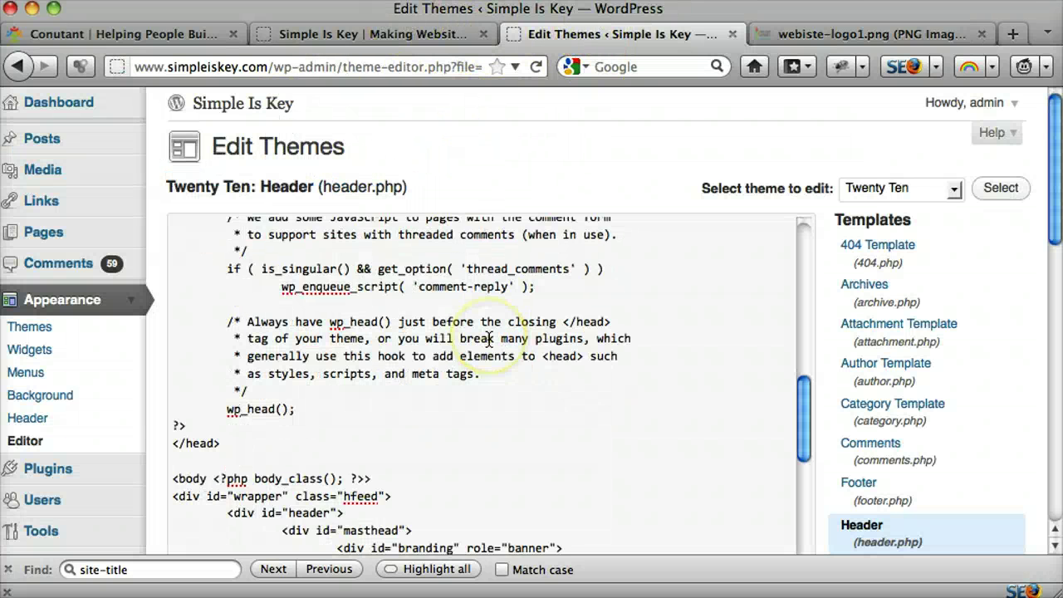
scroll(489, 339, down, 2)
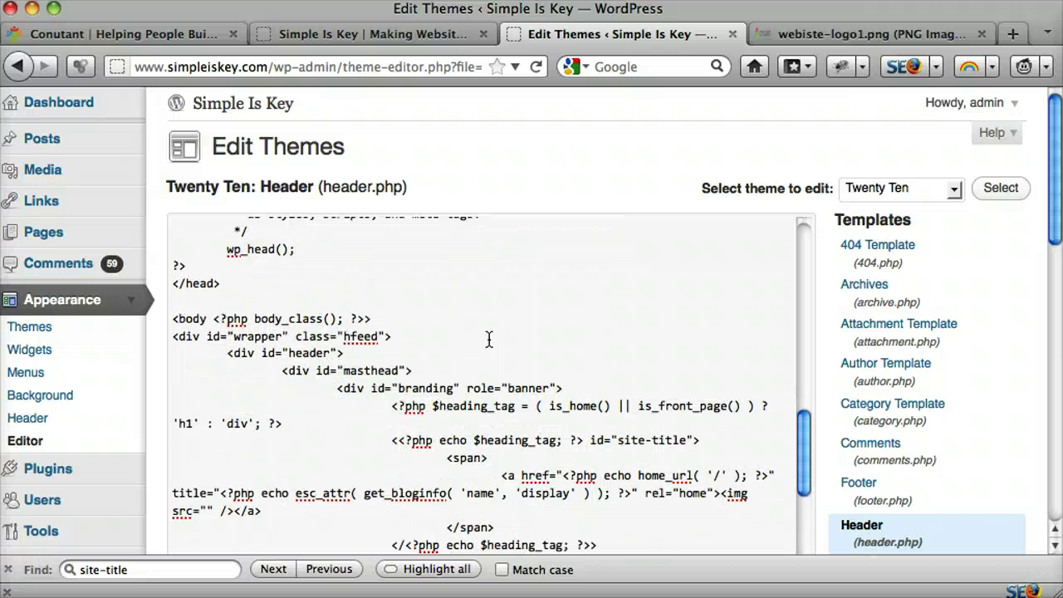
scroll(489, 339, down, 1)
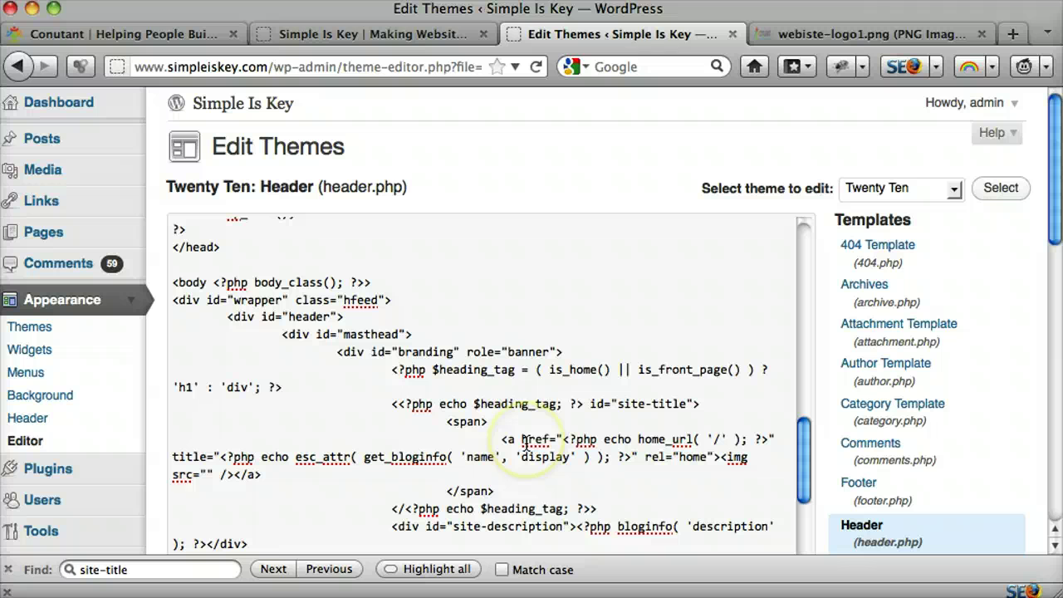
drag(720, 457, 230, 480)
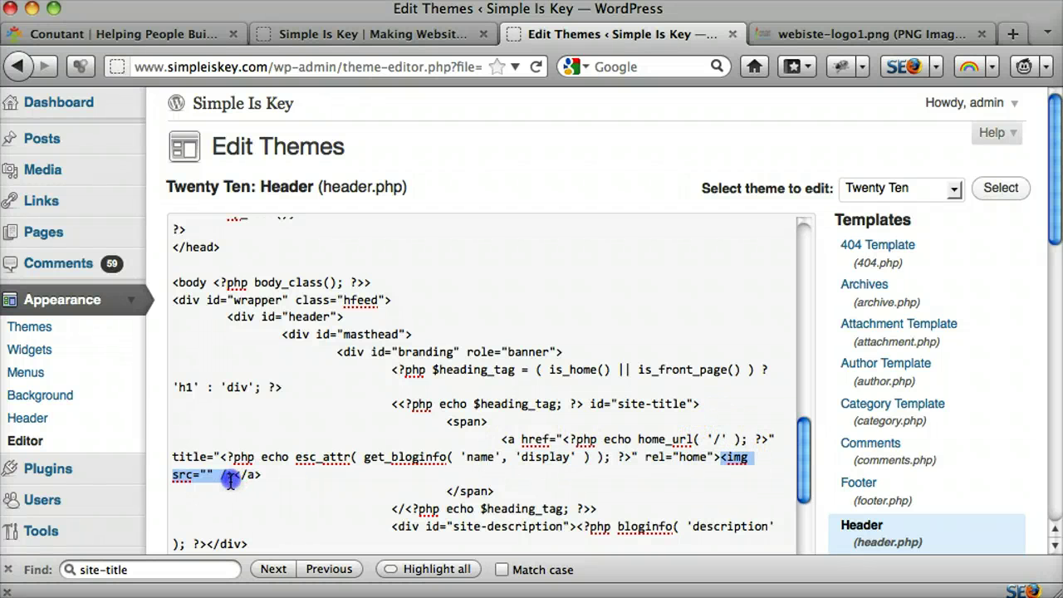
click(208, 476)
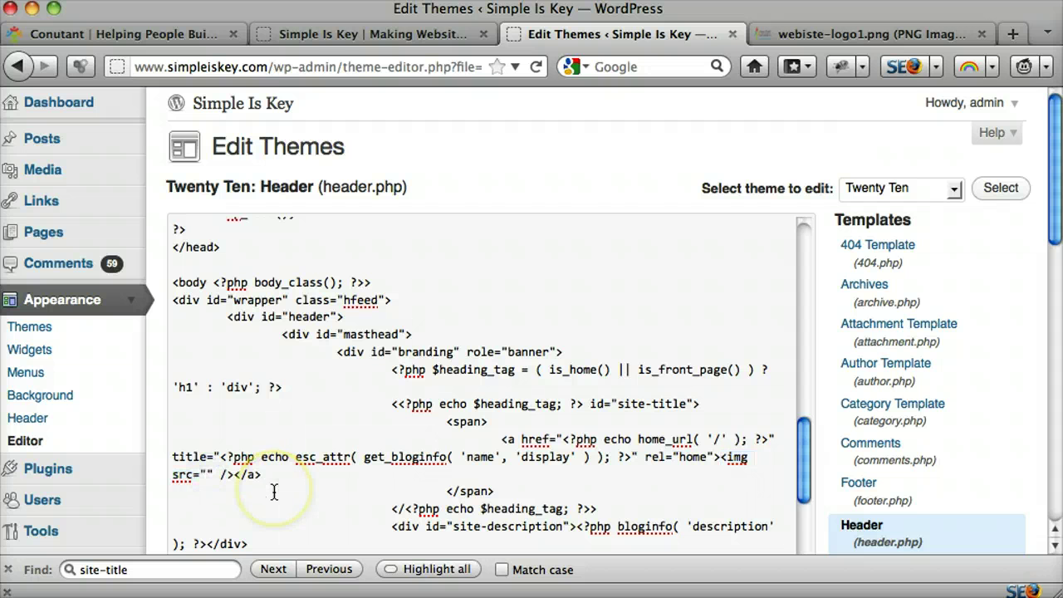
key(super+v)
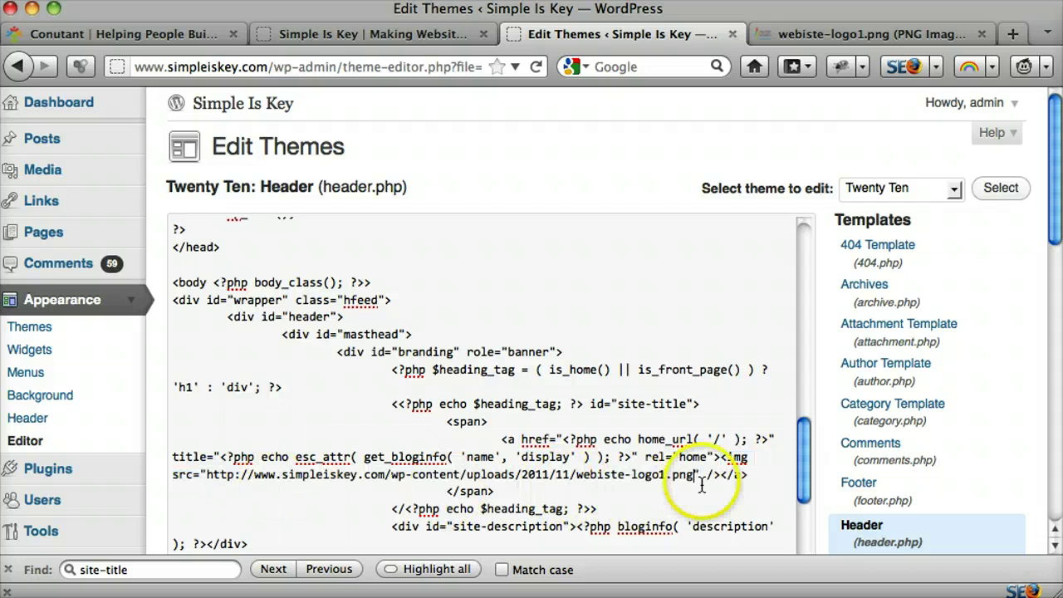
drag(690, 475, 253, 475)
click(742, 358)
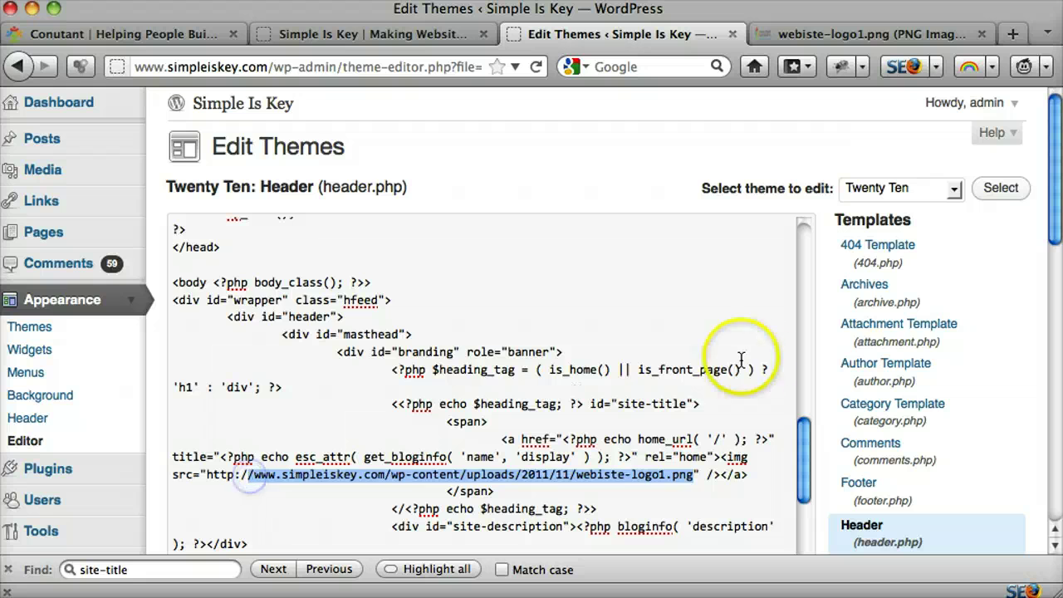
scroll(831, 426, down, 8)
click(213, 410)
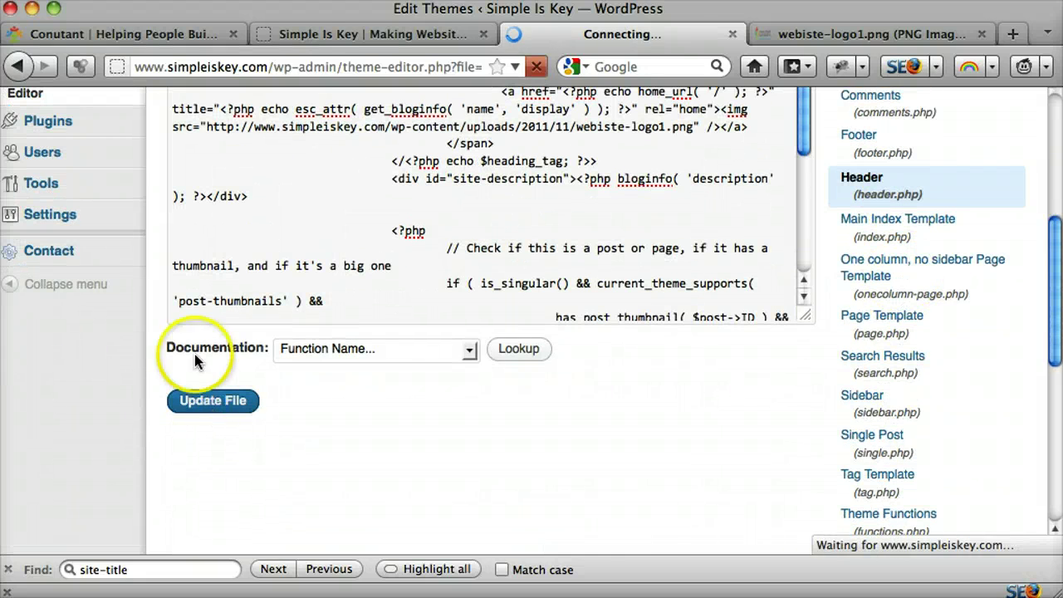
Step: Reload the Simple Is Key home page and confirm the Conutant logo links home
click(364, 35)
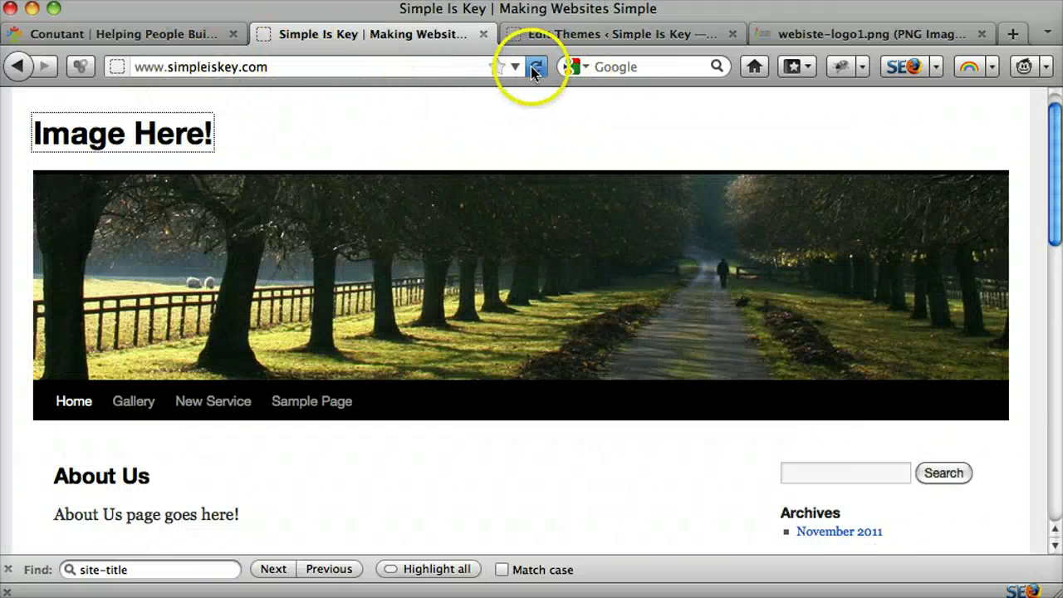
click(533, 66)
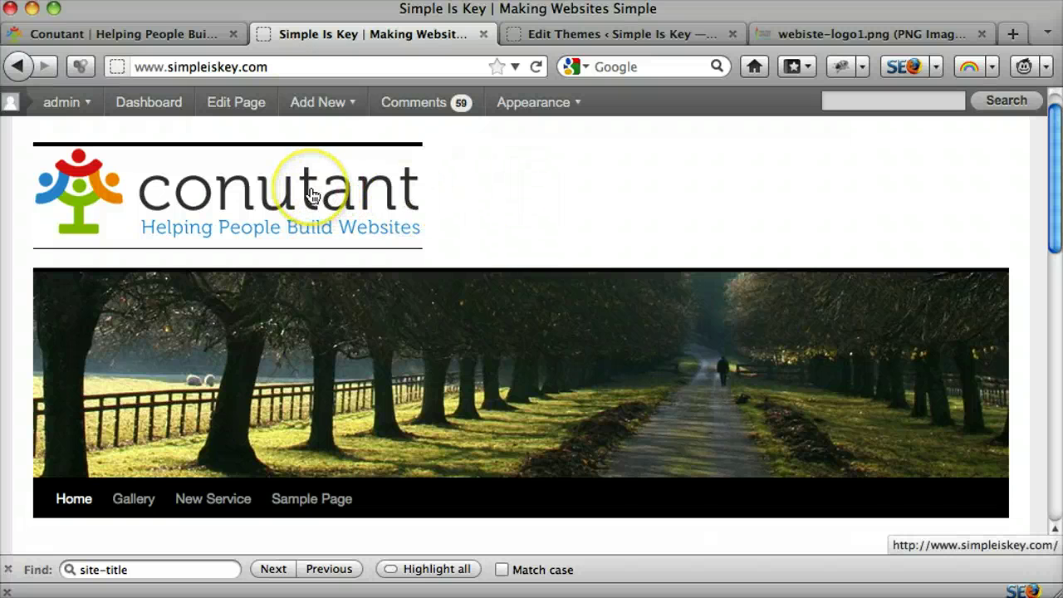
click(312, 194)
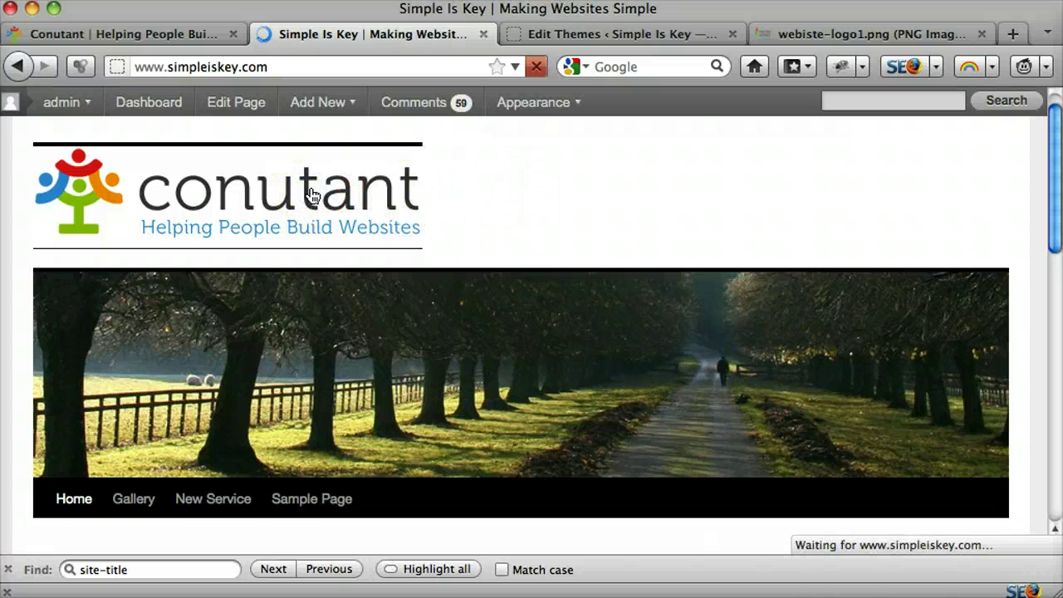